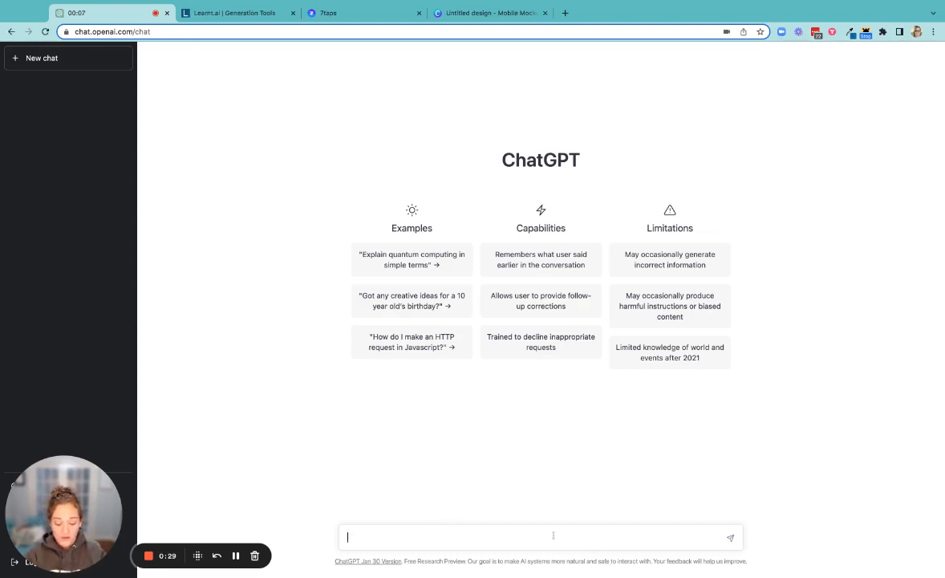
Ask ChatGPT "What elearning courses are in demand".
type("What ")
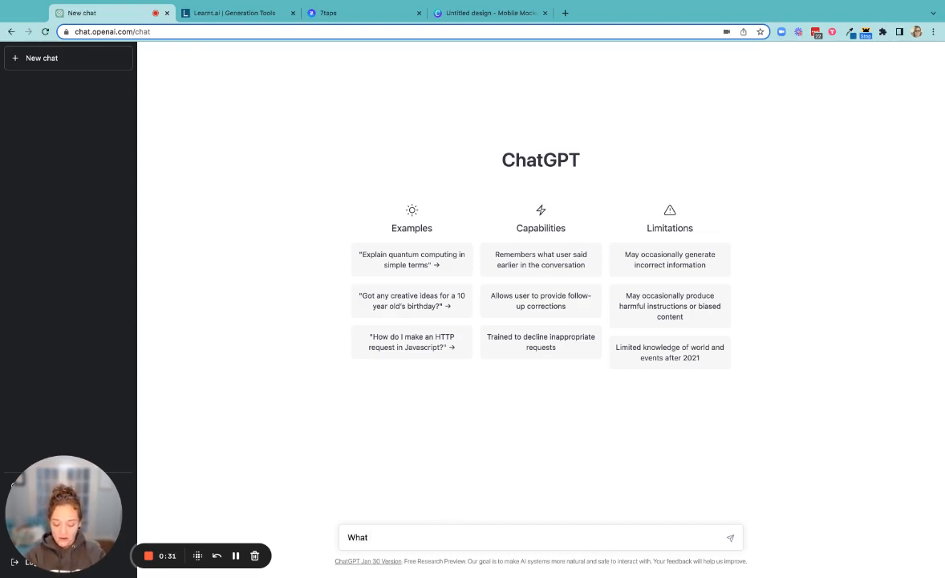
type("el")
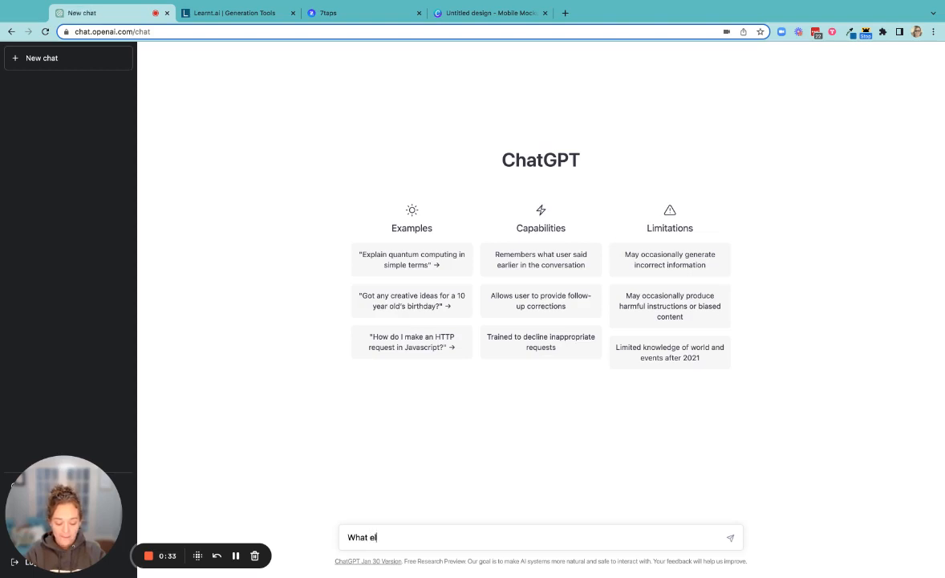
type("earning courses are in demand")
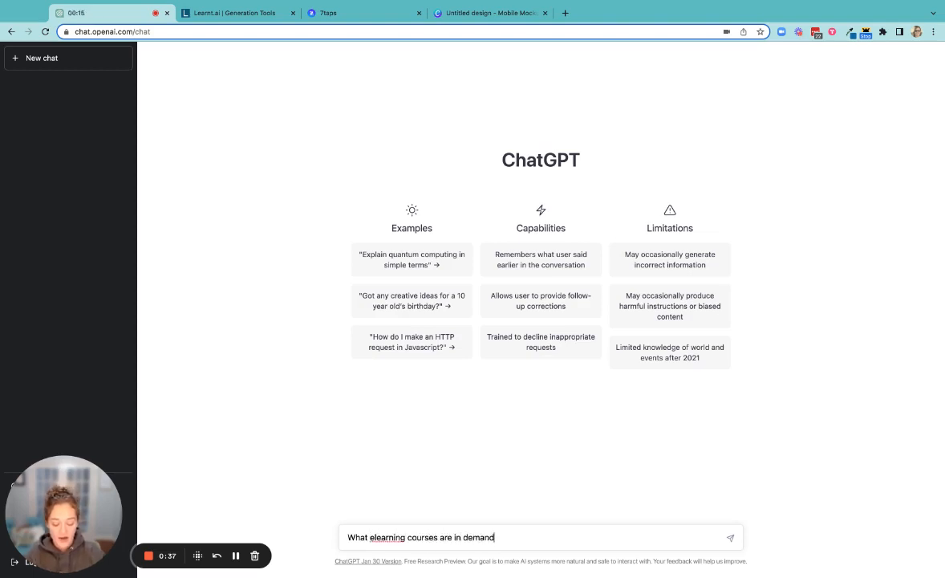
key("Return")
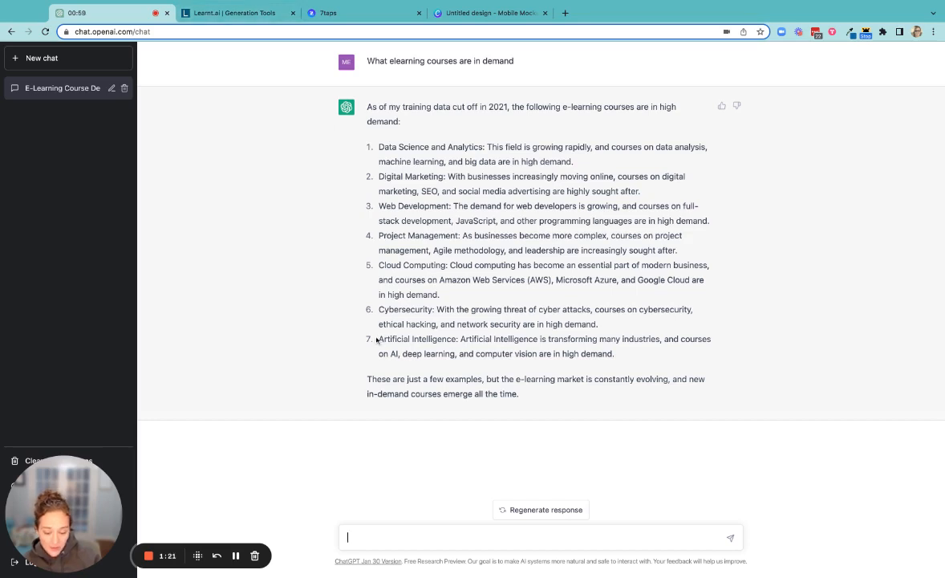
Copy the Artificial Intelligence item from the answer, then switch to Learnt.ai and open its Course Title tool.
left_click_drag(380, 338, 613, 354)
key("super+c")
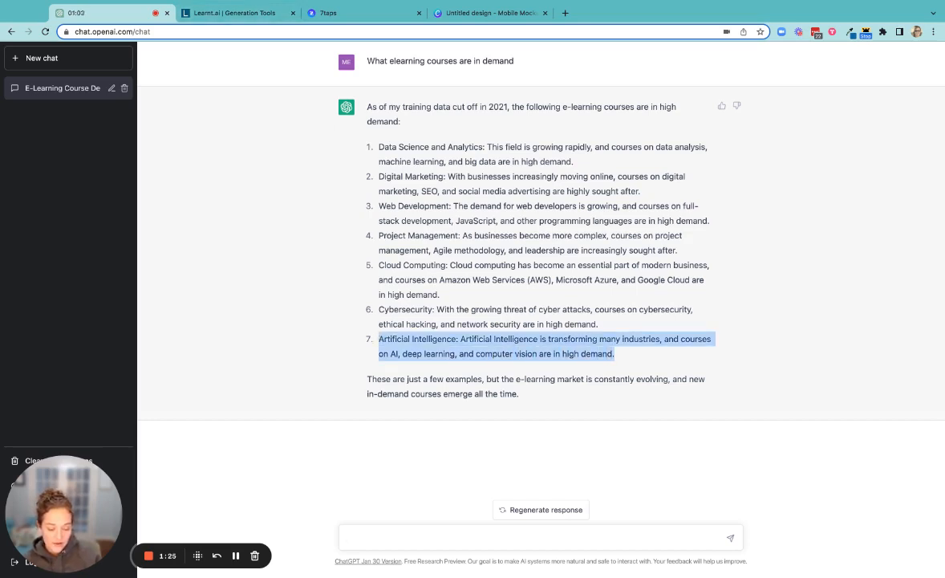
left_click(228, 20)
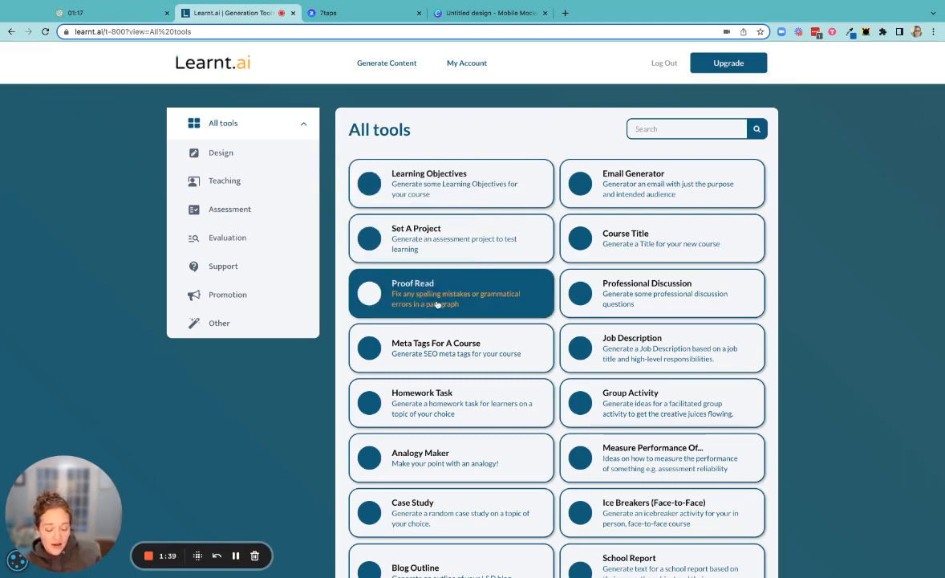
scroll(438, 304, "down", 2)
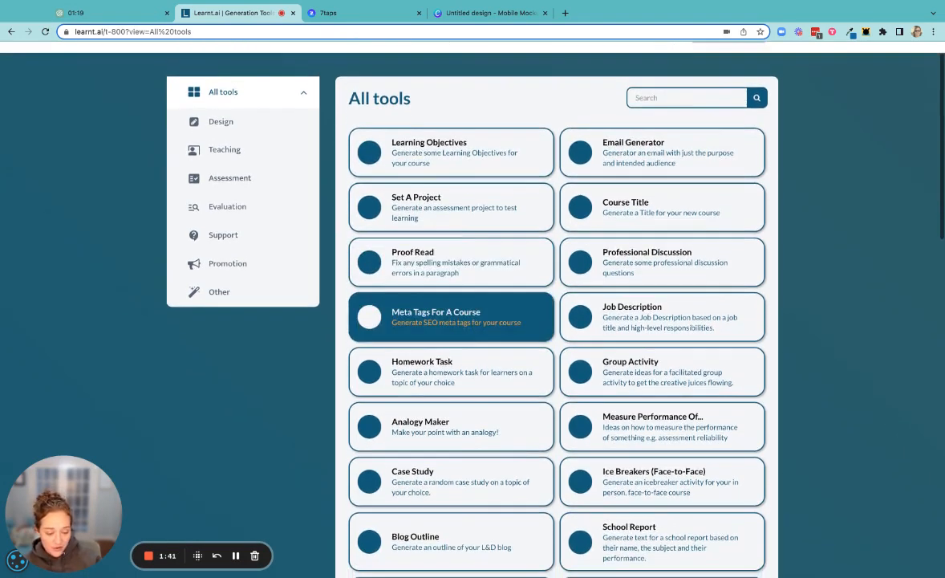
scroll(437, 298, "up", 1)
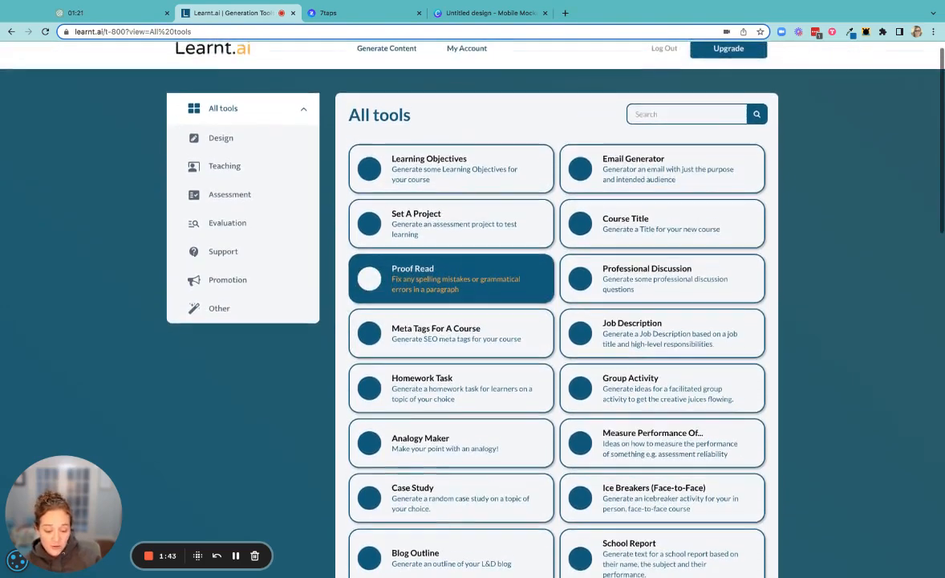
scroll(482, 281, "down", 4)
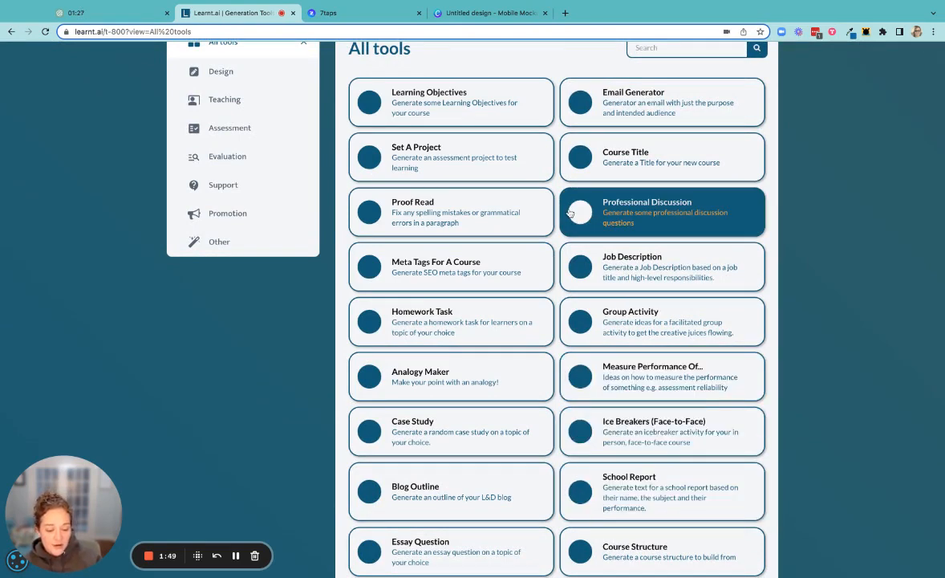
left_click(631, 157)
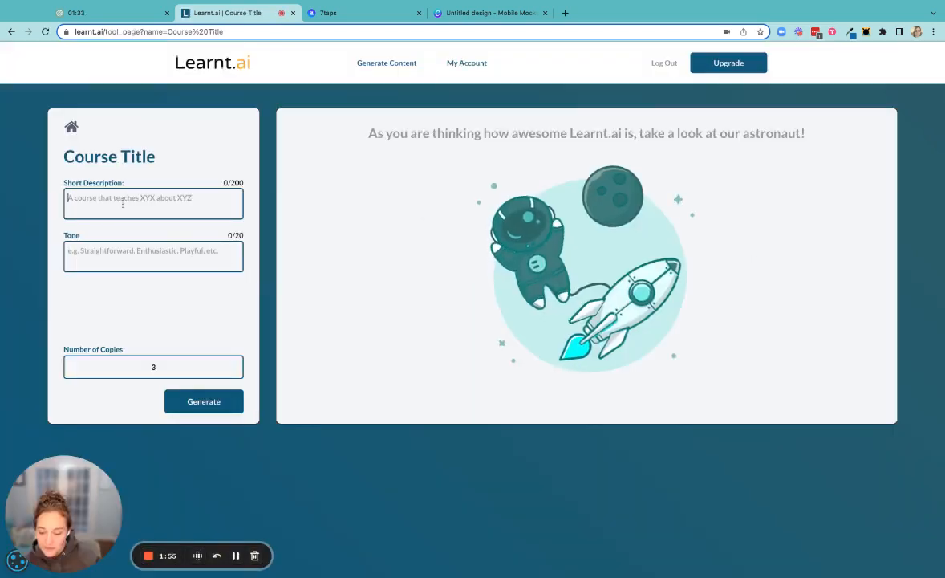
Generate course titles using the copied Artificial Intelligence text as the short description and Enthusiastic as the tone.
key("super+v")
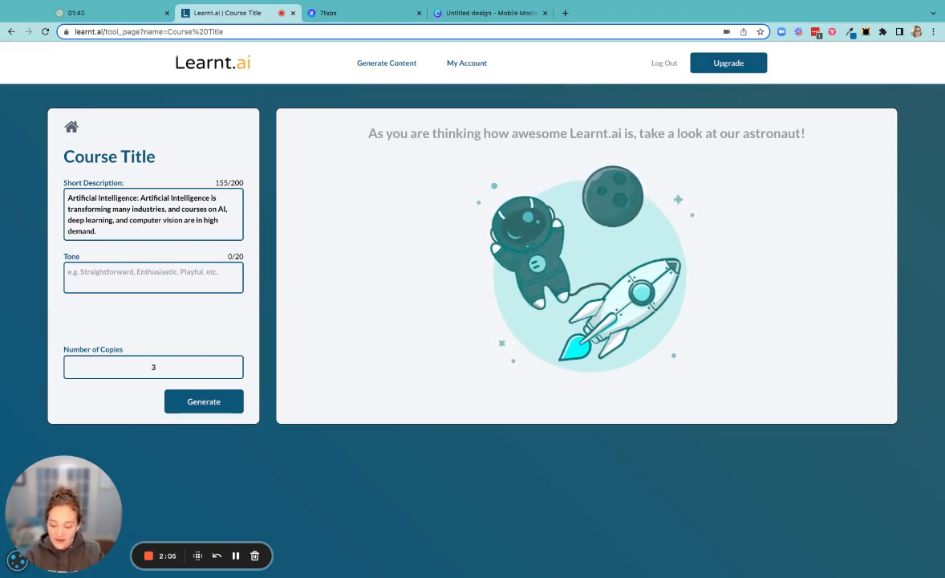
type("Enthusiastic")
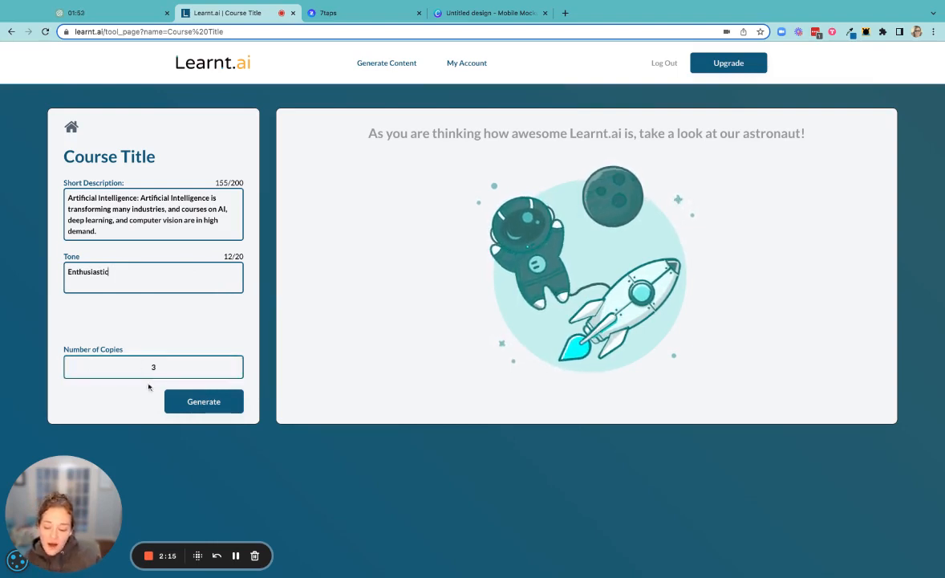
left_click(190, 406)
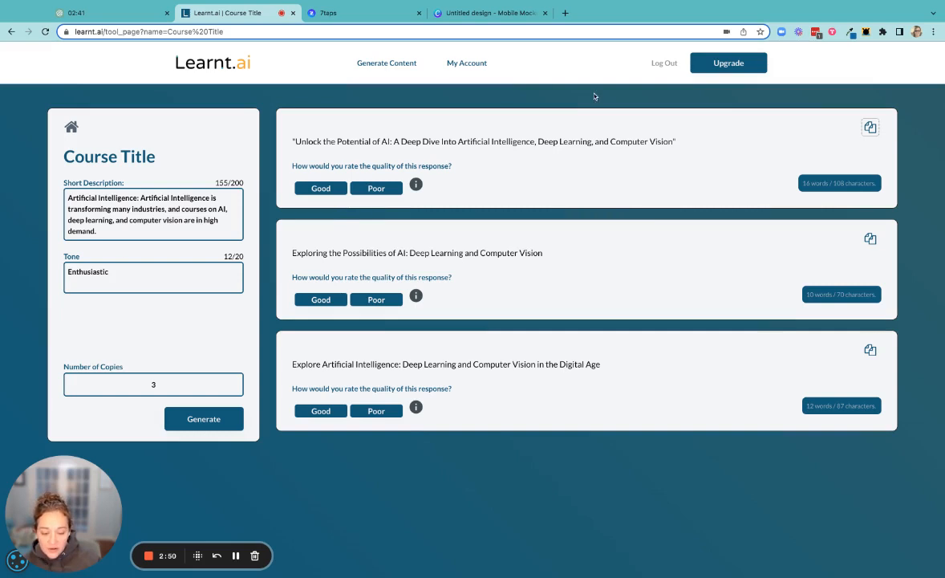
Open the Content Expander tool and paste in the title "Unlock the Potential of AI: A Deep Dive Into Artificial Intelligence, Deep Learning, and Computer Vision".
left_click(386, 63)
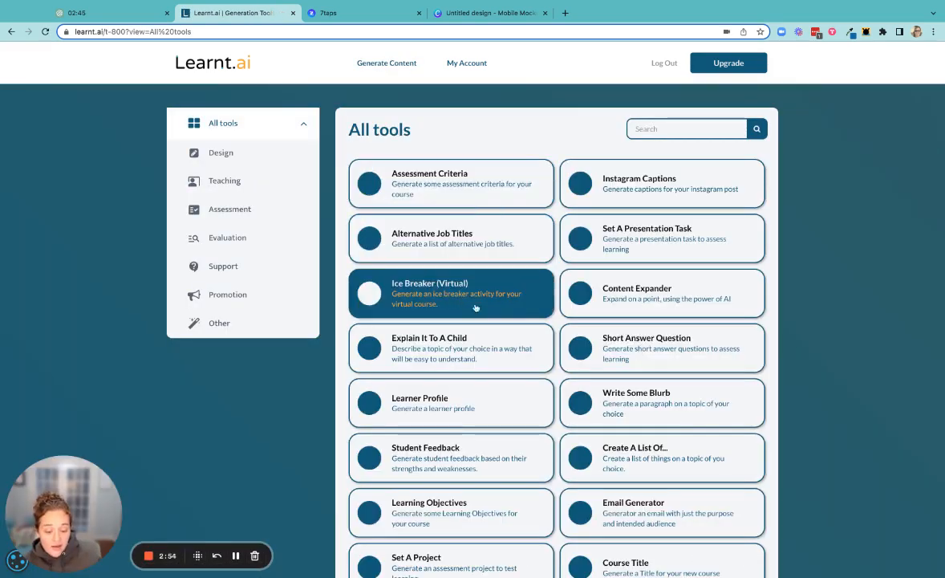
scroll(634, 261, "down", 1)
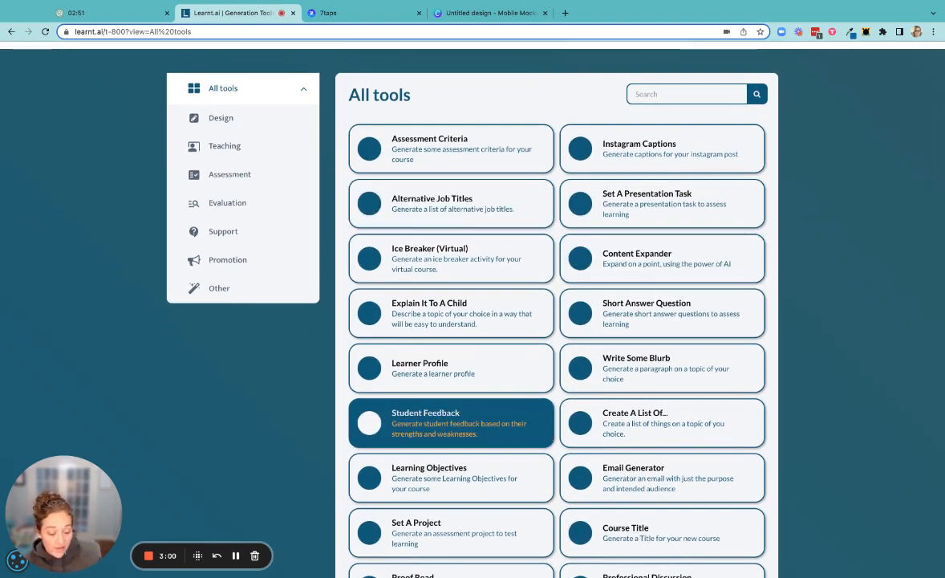
scroll(499, 426, "down", 1)
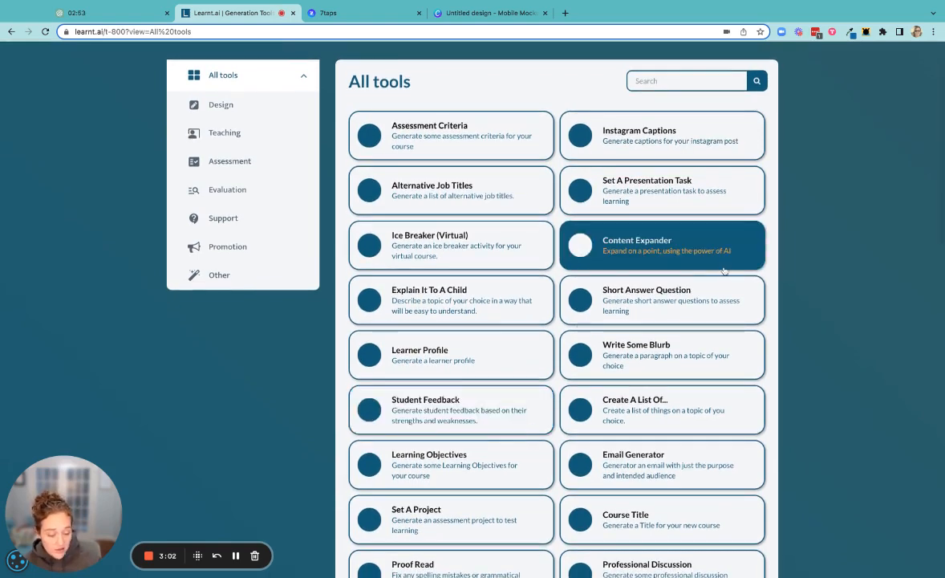
left_click(666, 247)
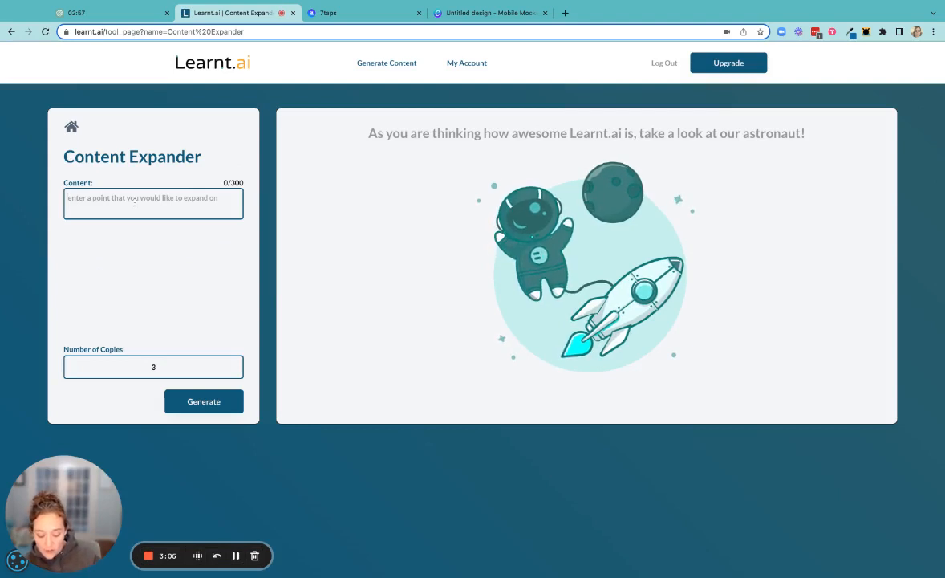
type("\"Unlock the Potential of AI: A Deep Dive Into Artificial Intelligence, Deep Learning, and Computer Vision\"")
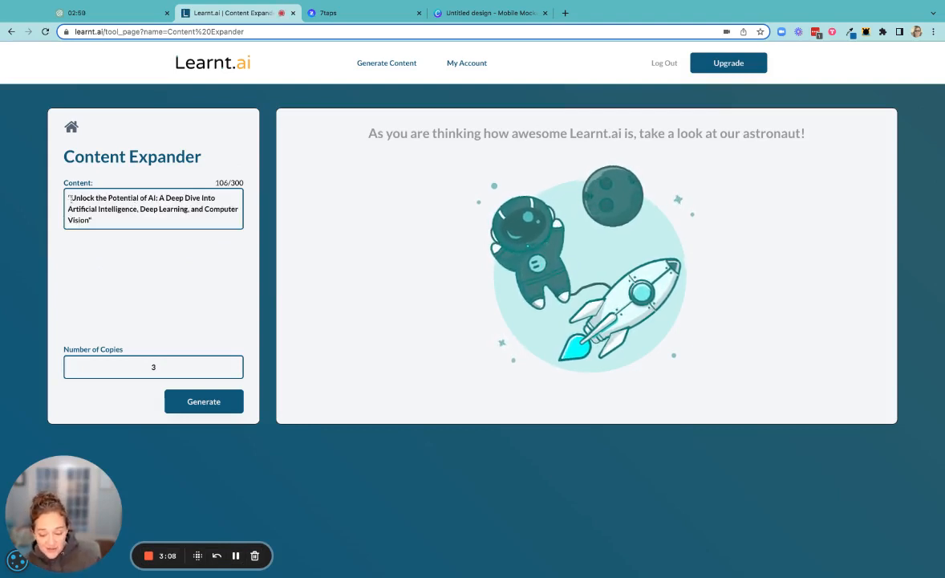
Edit the content to read "Unlock the Potential of AI for eLearning" without quotation marks and generate the expanded versions.
left_click(70, 197)
key("BackSpace")
left_click(93, 221)
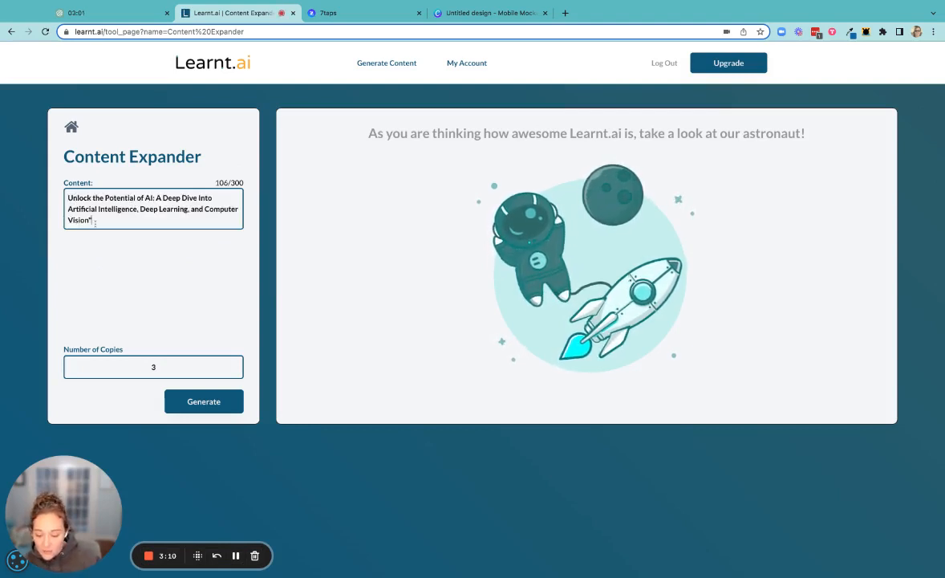
key("BackSpace")
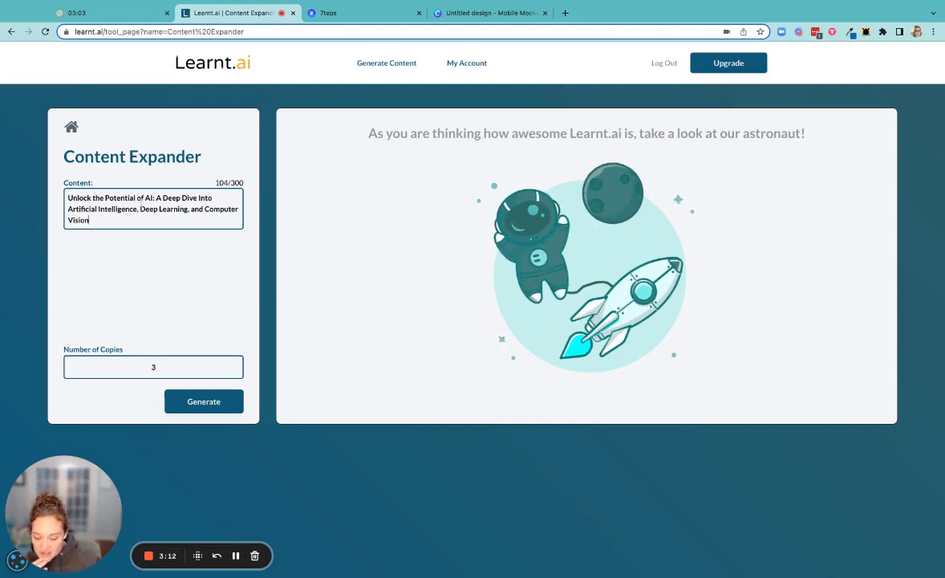
left_click(153, 197, "shift")
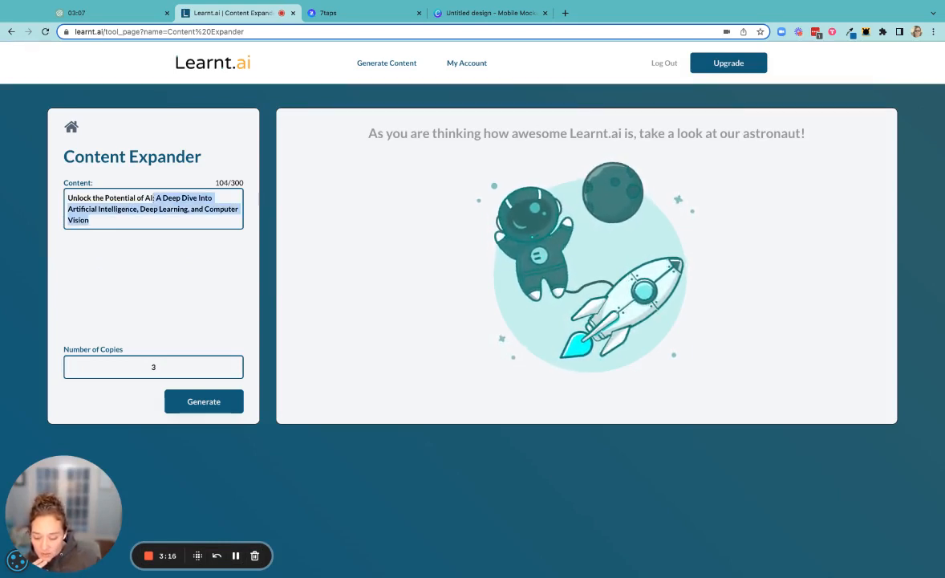
key("BackSpace")
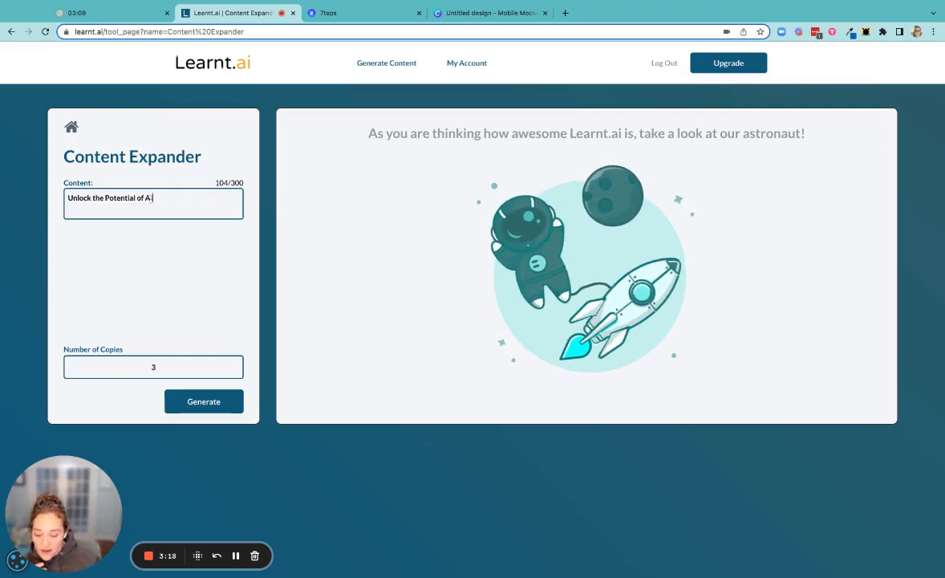
type("for")
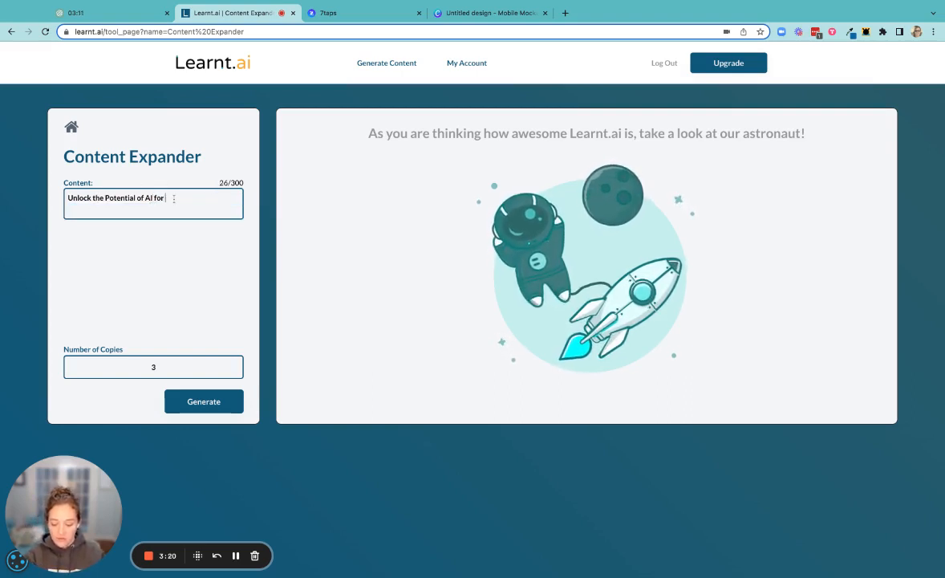
type(" eLearning")
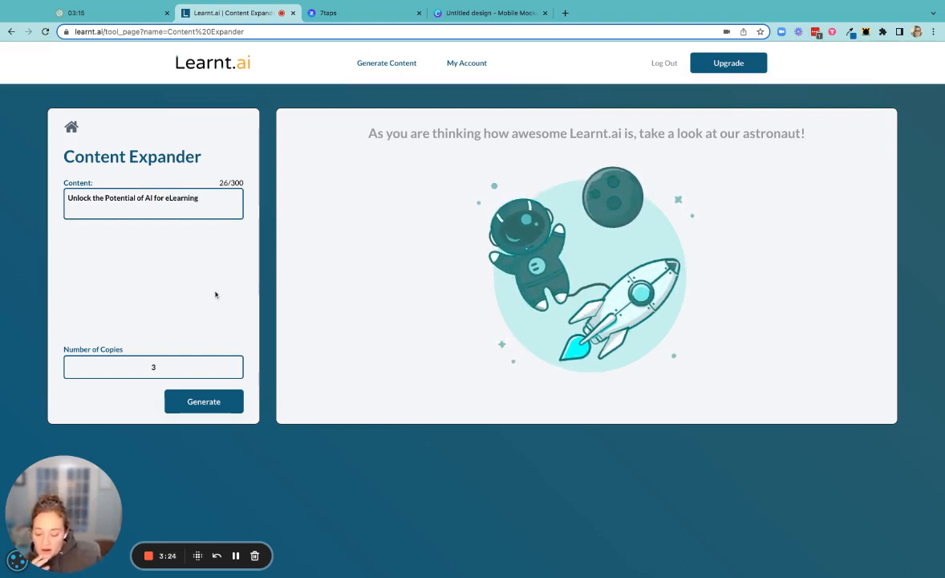
left_click(198, 412)
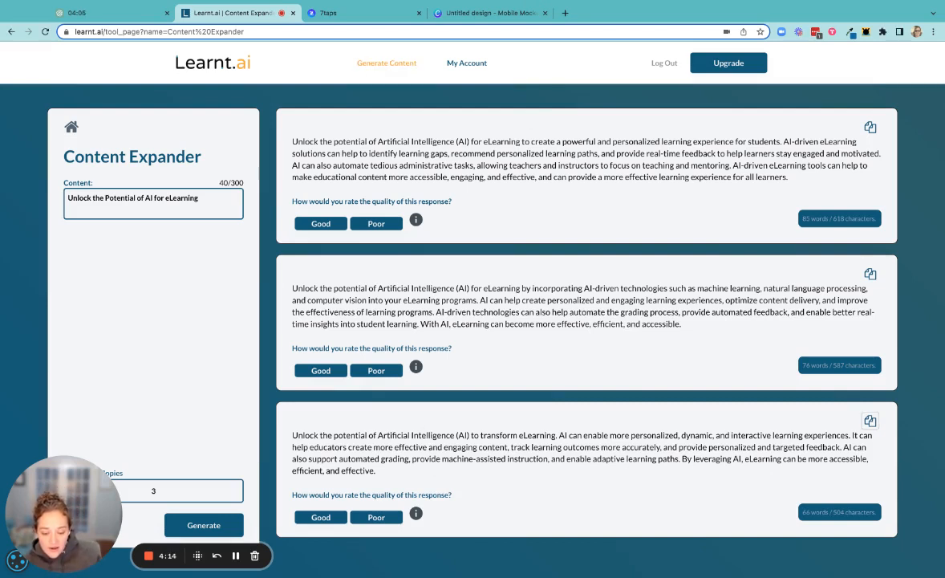
Return to the list of generation tools and open the Explain It To A Child tool.
left_click(386, 62)
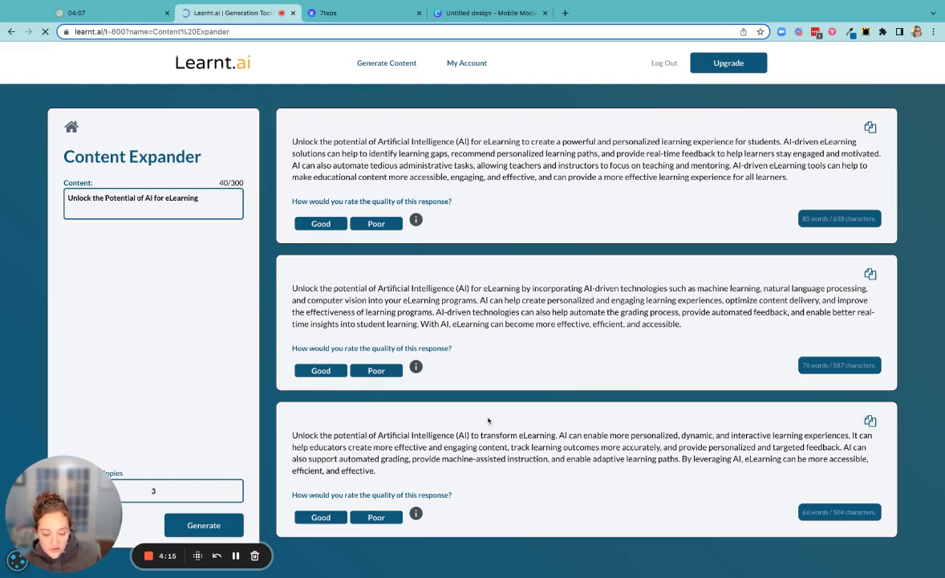
scroll(489, 418, "down", 5)
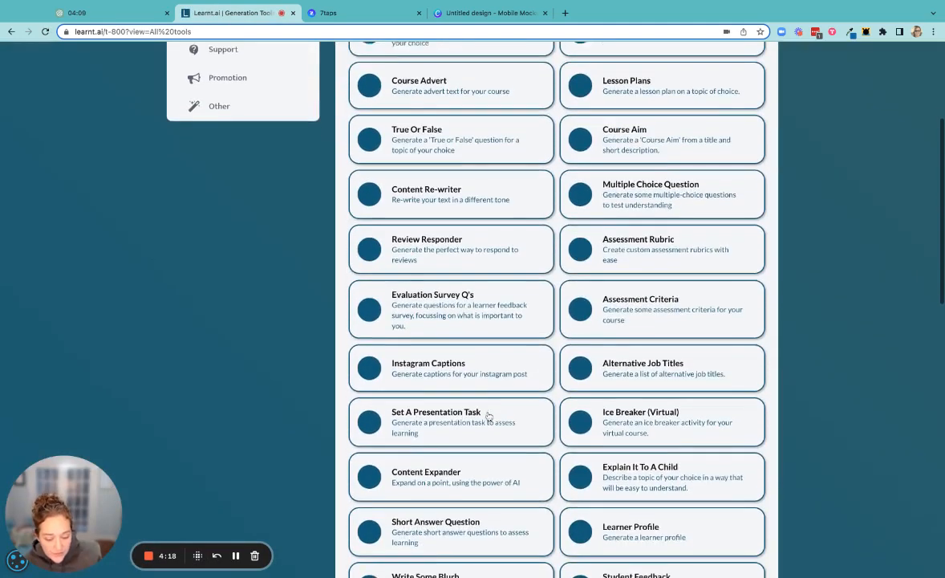
scroll(489, 416, "down", 4)
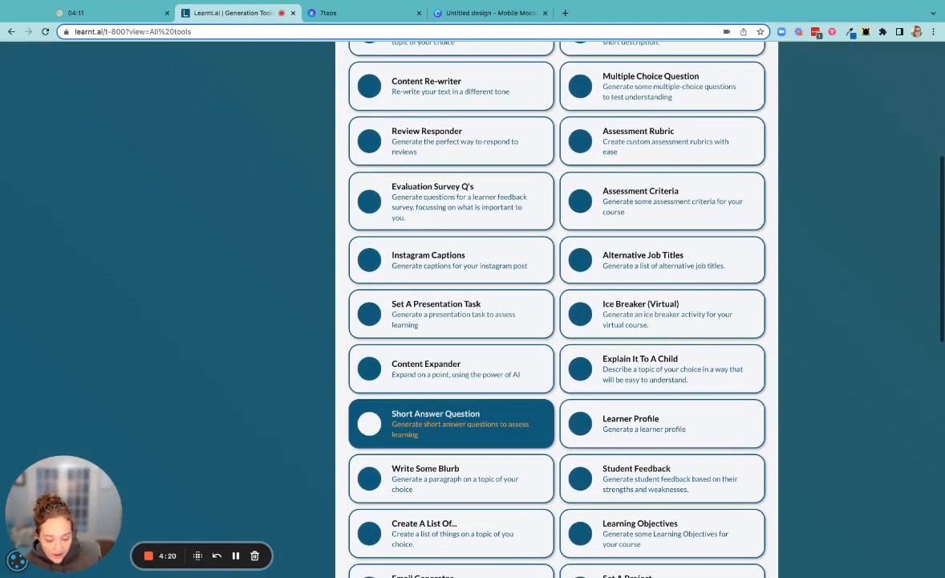
scroll(489, 417, "down", 2)
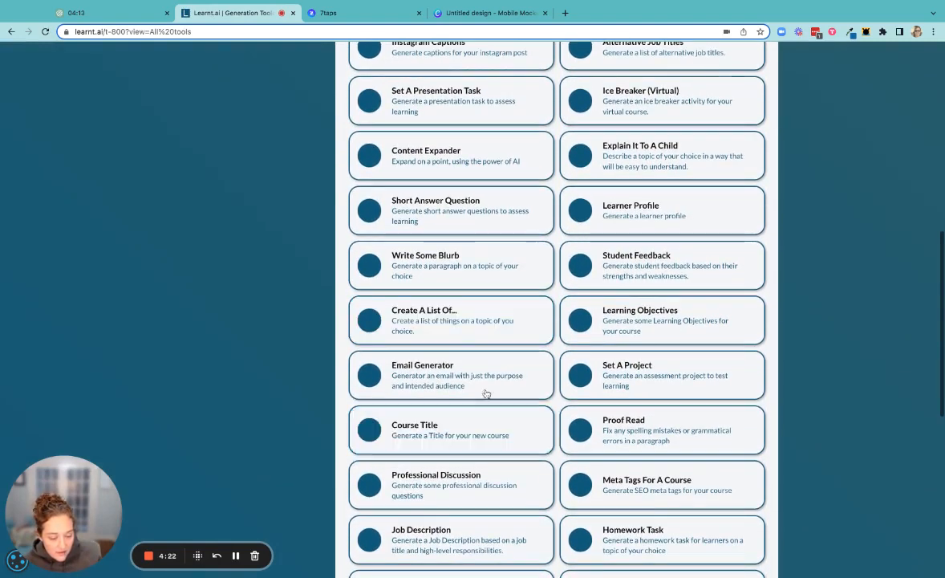
left_click(654, 158)
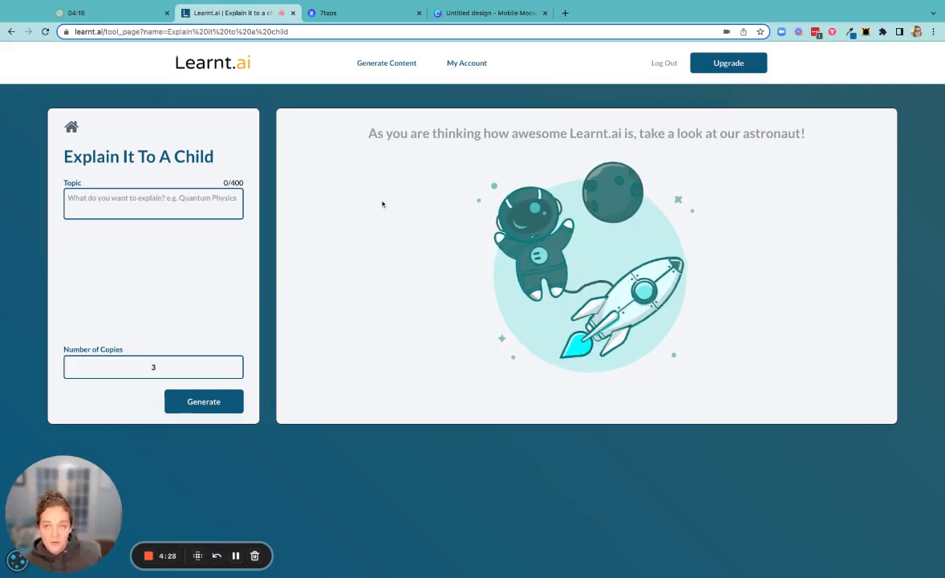
Generate child-friendly explanations for the topic "Using AI for eLearning".
left_click(181, 211)
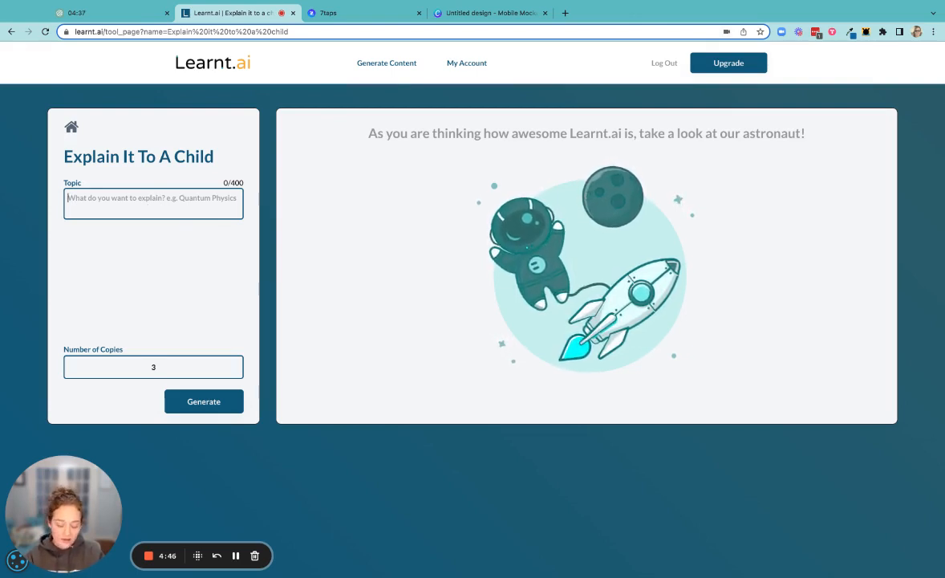
type("Using AI")
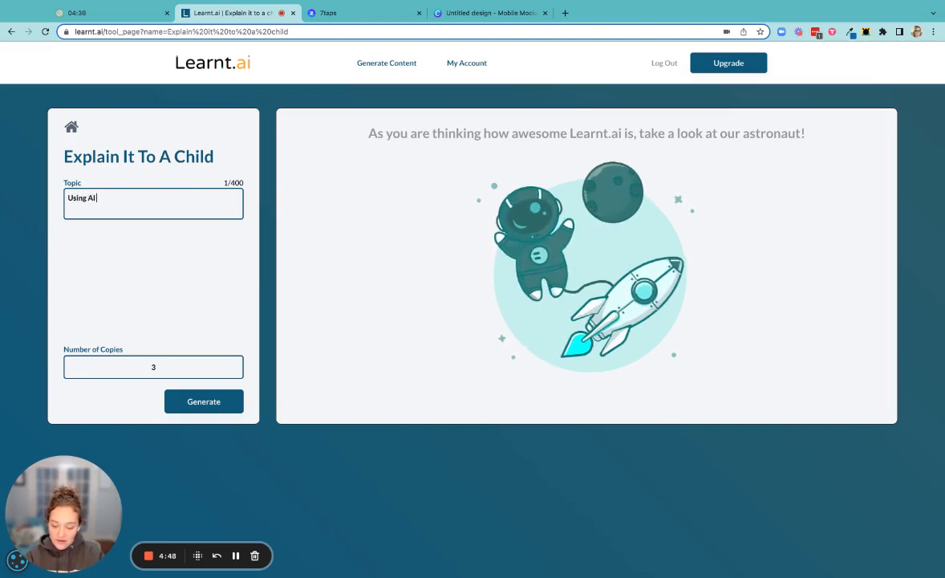
type(" for eLearning")
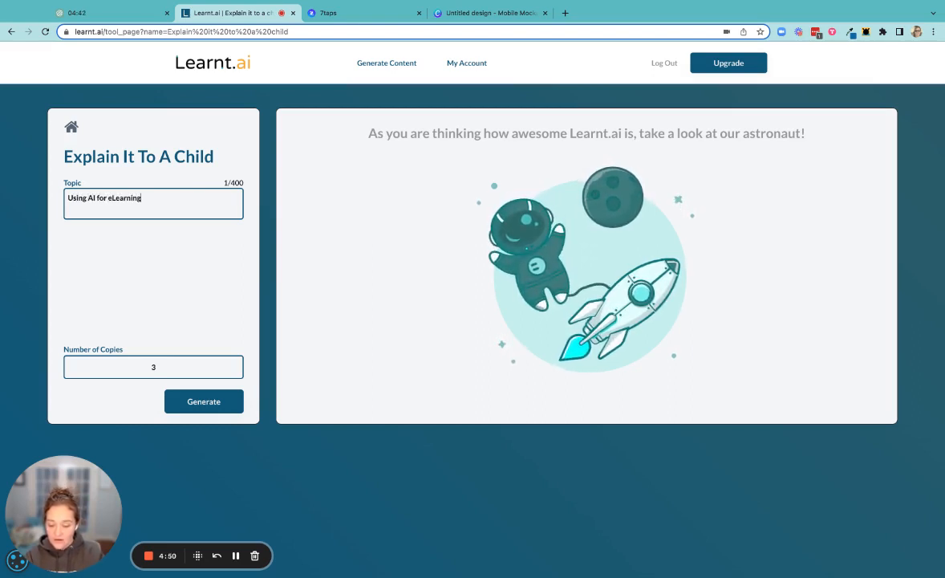
left_click(196, 408)
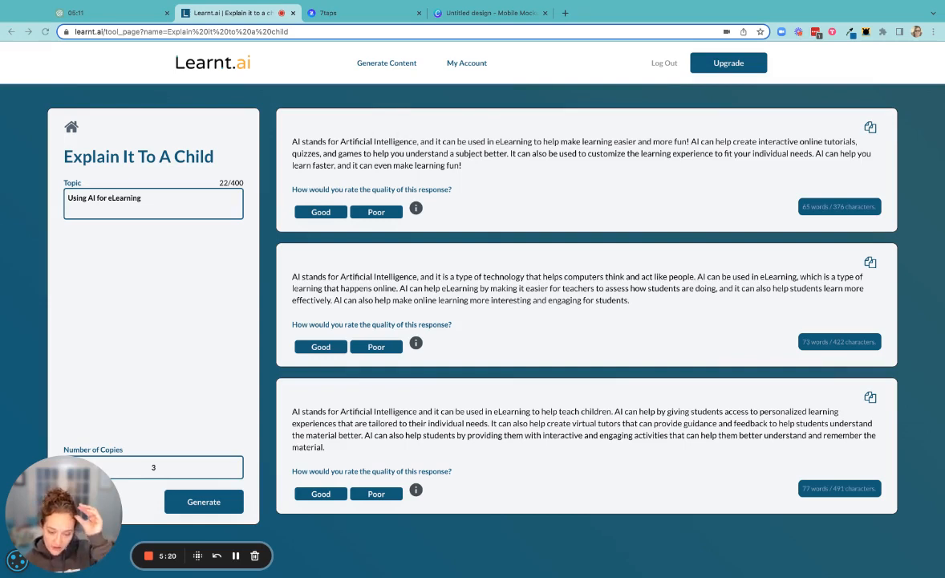
Switch to 7taps and start creating a new course with the AI Assistant.
left_click(328, 13)
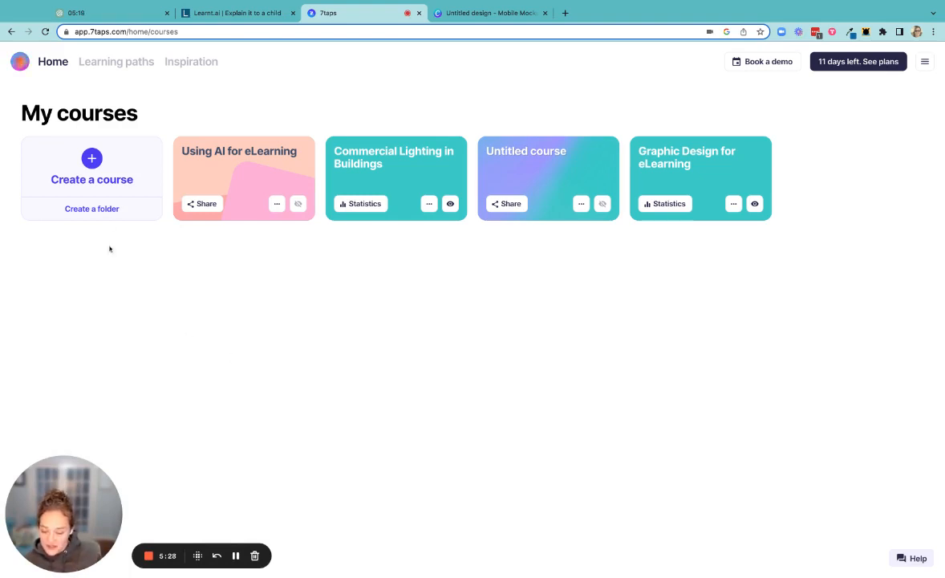
left_click(91, 163)
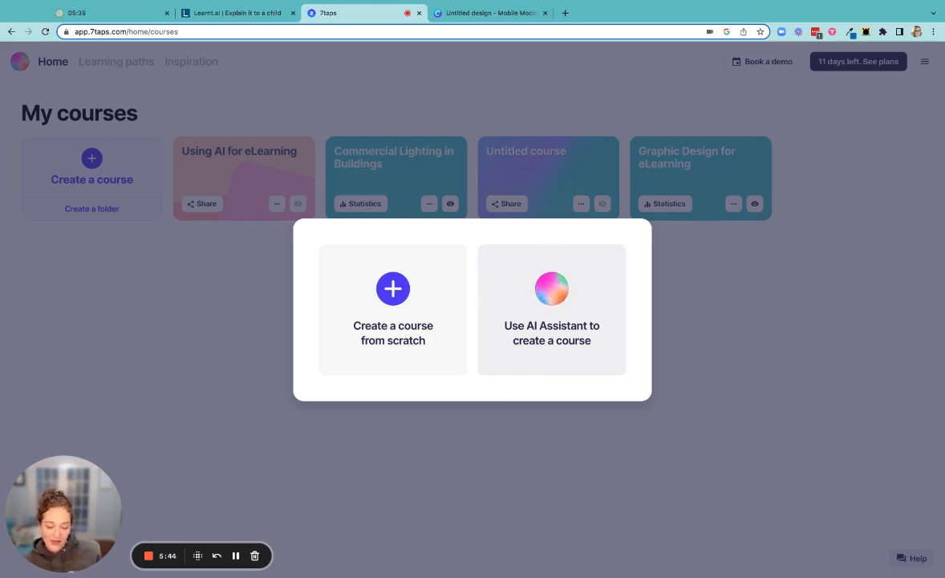
left_click(553, 319)
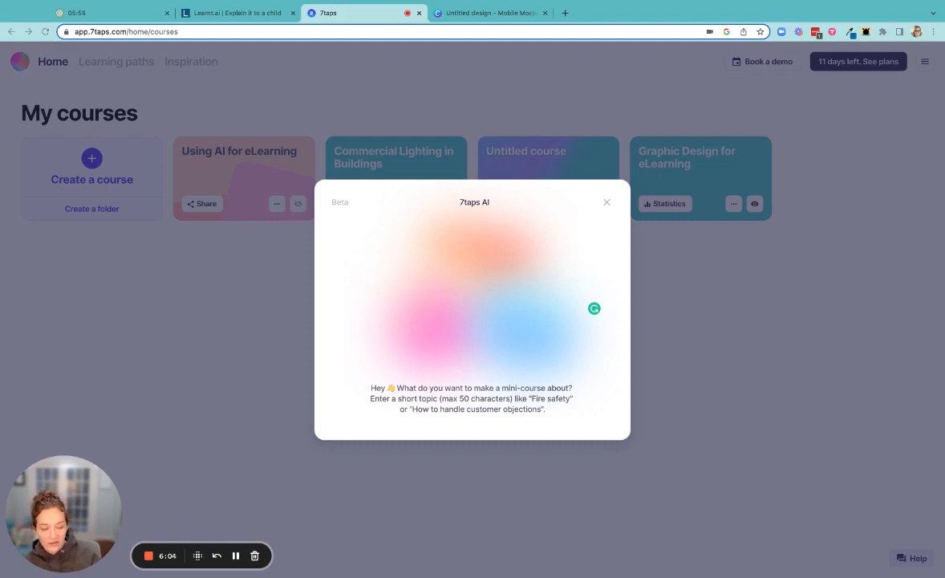
Paste the copied text "AI stands for Artificial Intelligence, and it can be used in eLearning" as the mini-course topic.
key("super+v")
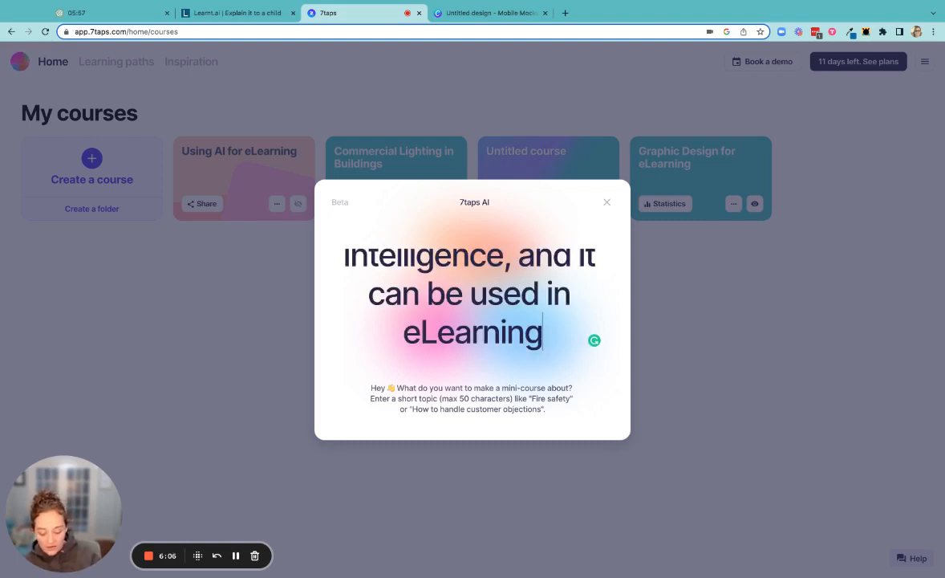
scroll(469, 308, "up", 2)
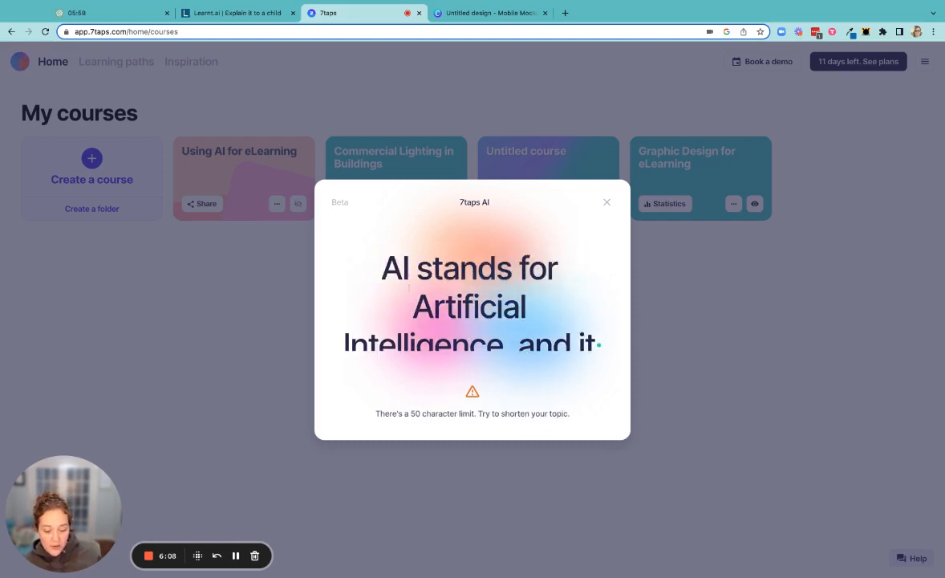
scroll(480, 323, "down", 2)
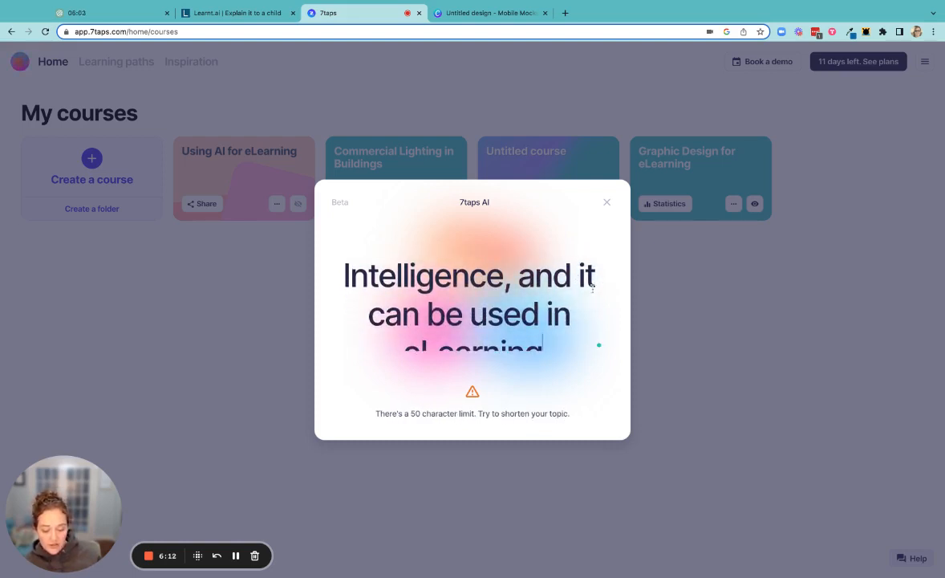
Shorten the topic to "How AI can be used in eLearning" and create the course from it.
left_click_drag(585, 277, 321, 256)
key("BackSpace")
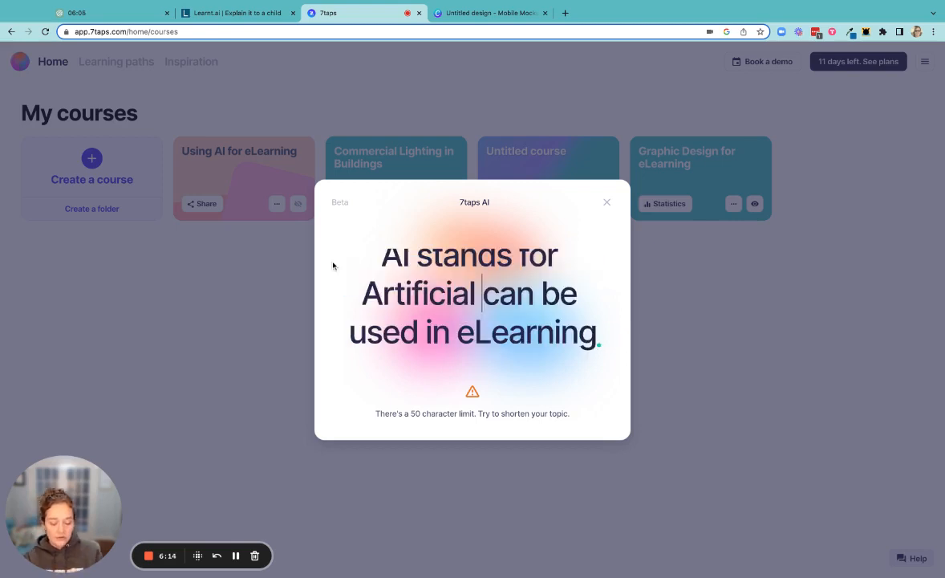
key("BackSpace")
key("BackSpace")
key("BackSpace")
key("BackSpace")
key("BackSpace")
key("BackSpace")
key("BackSpace")
key("BackSpace")
key("BackSpace")
key("BackSpace")
key("BackSpace")
key("BackSpace")
key("BackSpace")
key("BackSpace")
key("BackSpace")
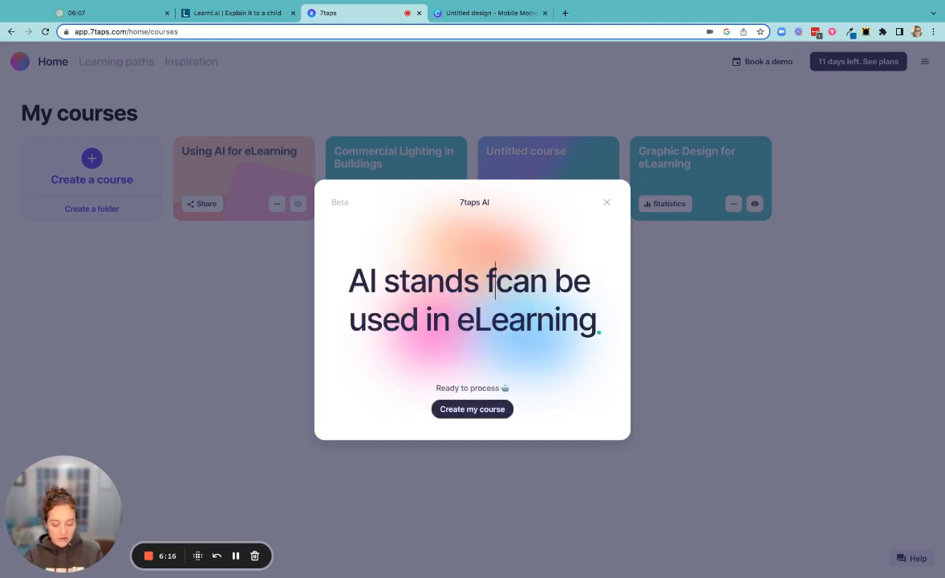
key("BackSpace")
key("BackSpace")
key("BackSpace")
key("BackSpace")
key("BackSpace")
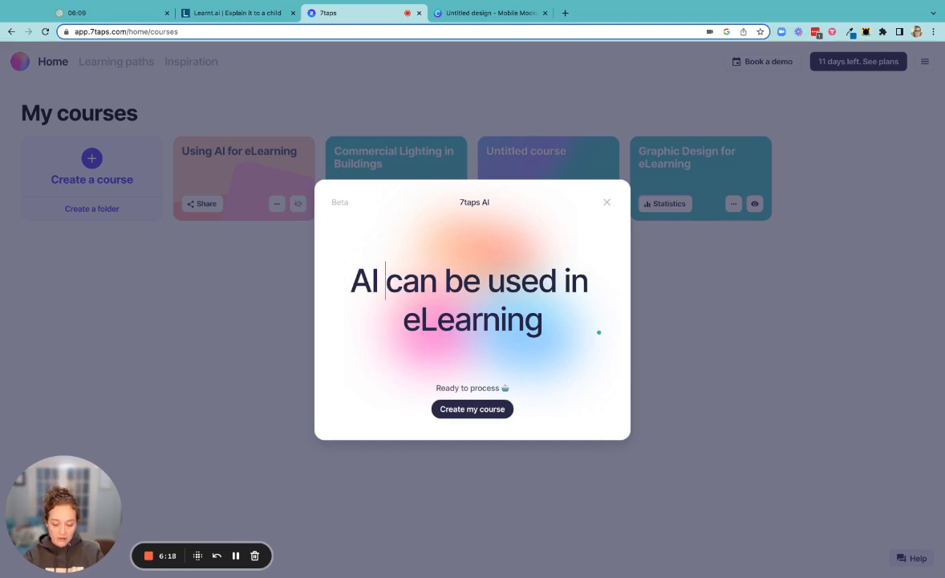
key("BackSpace")
key("BackSpace")
key("BackSpace")
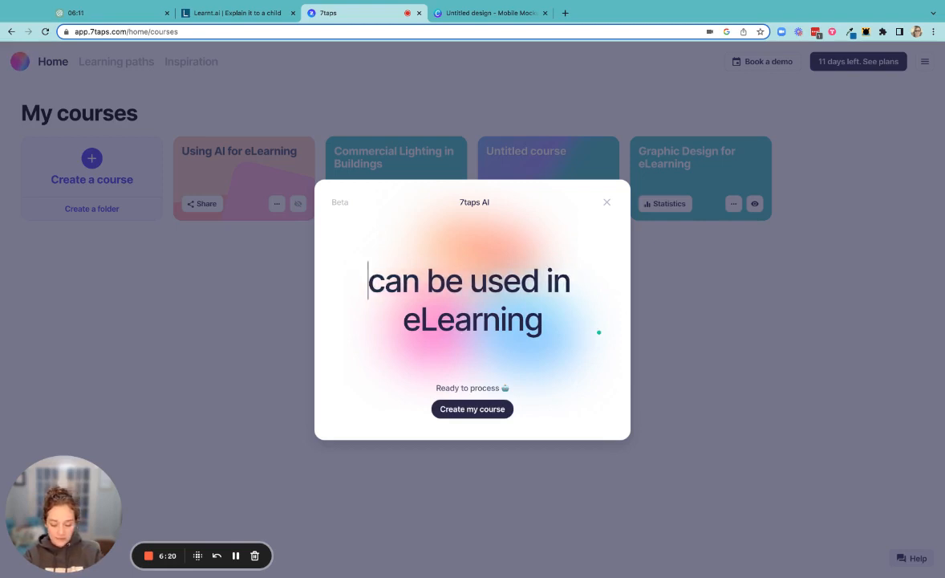
type("How AI")
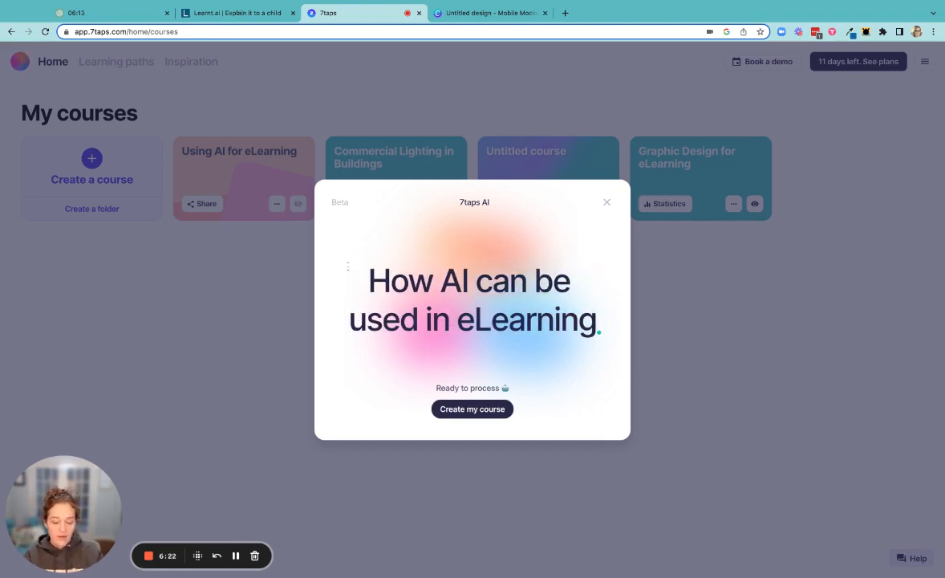
left_click(481, 411)
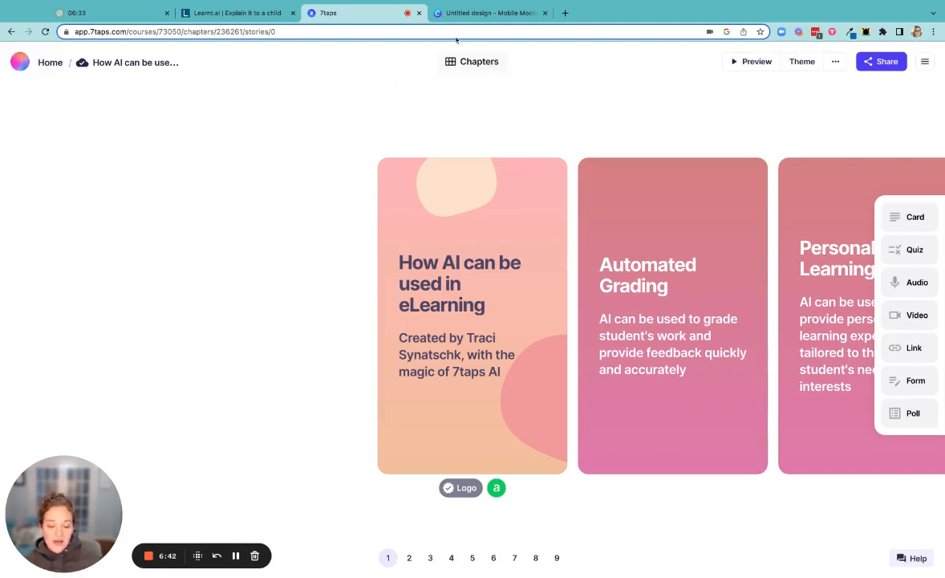
Review the generated course, checking its chapters and looking through cards 2 to 8 in order.
left_click(452, 65)
left_click(460, 65)
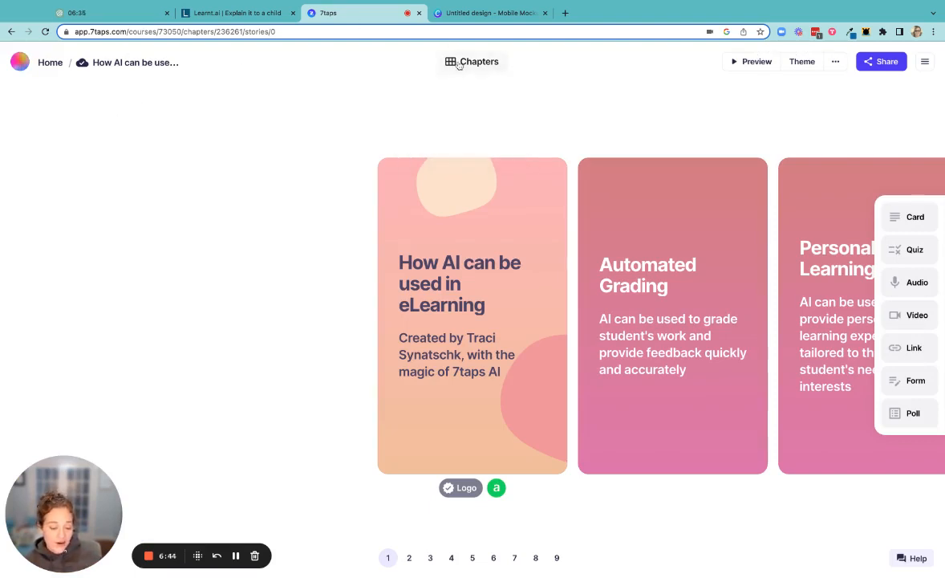
left_click(460, 65)
left_click(454, 128)
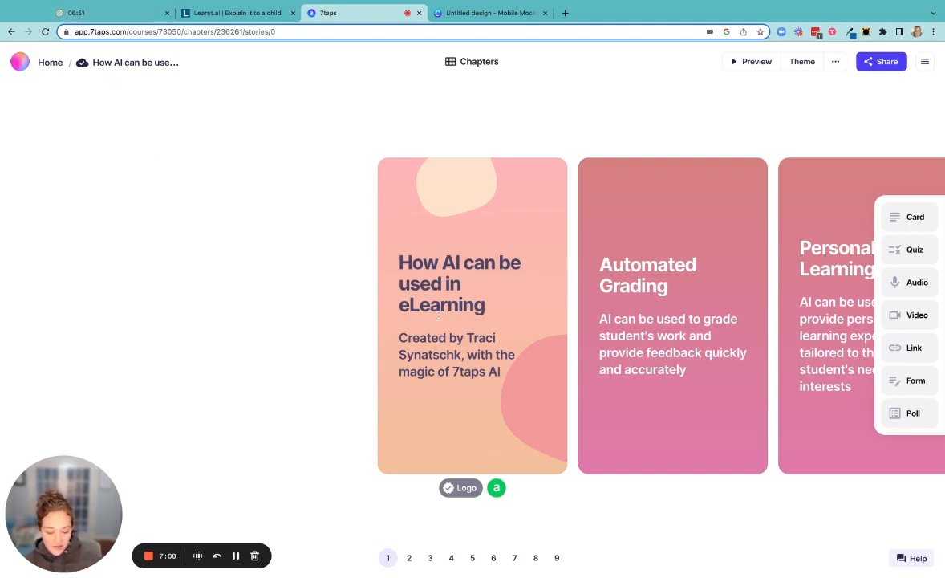
left_click(410, 558)
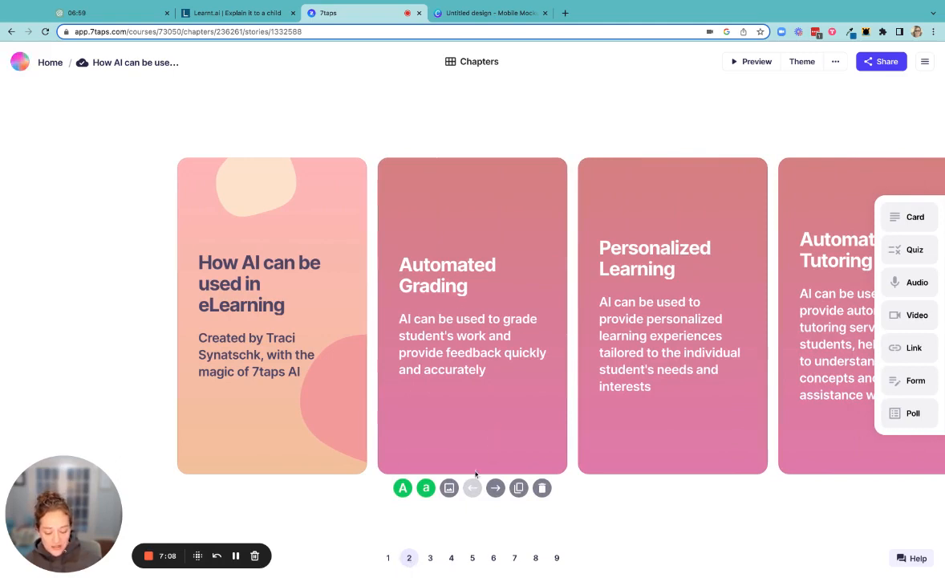
left_click(431, 559)
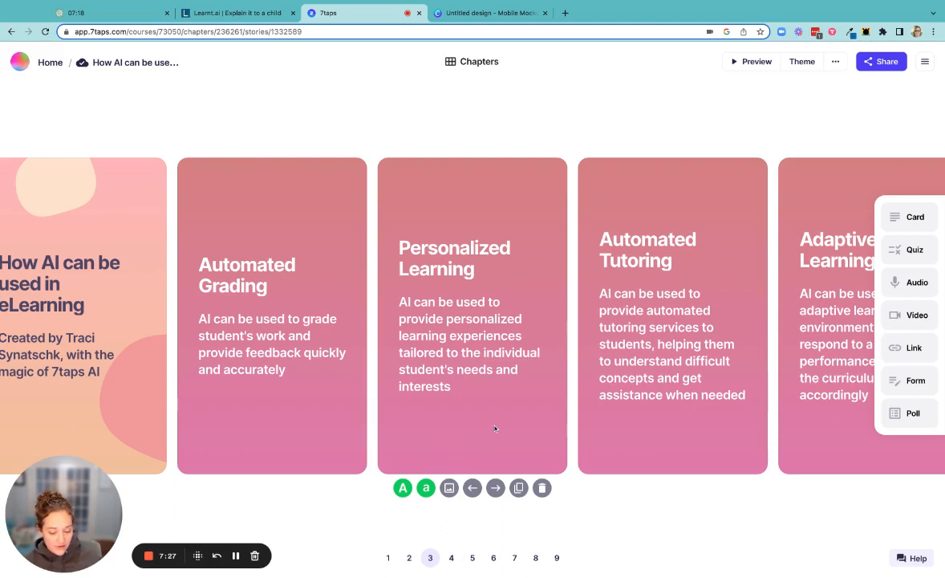
left_click(452, 558)
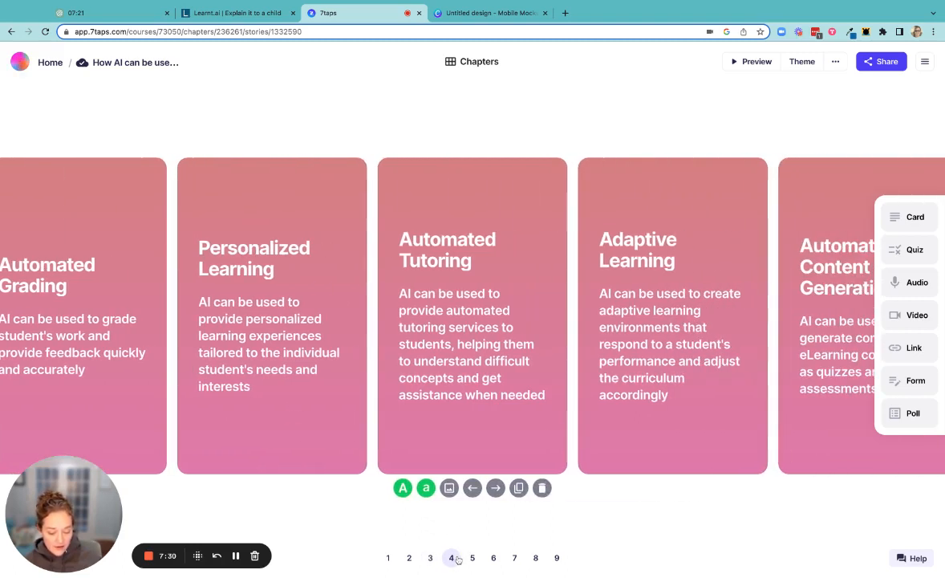
left_click(474, 558)
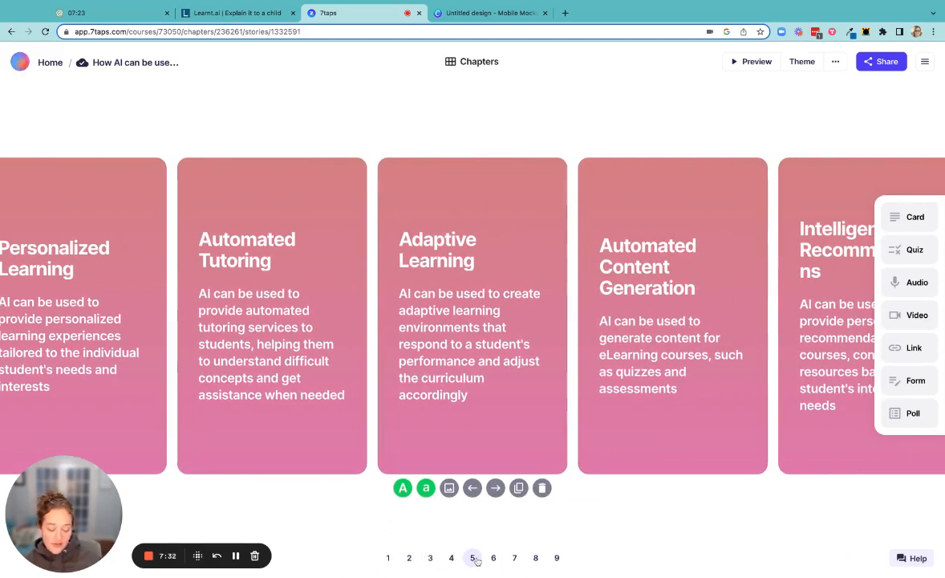
left_click(496, 560)
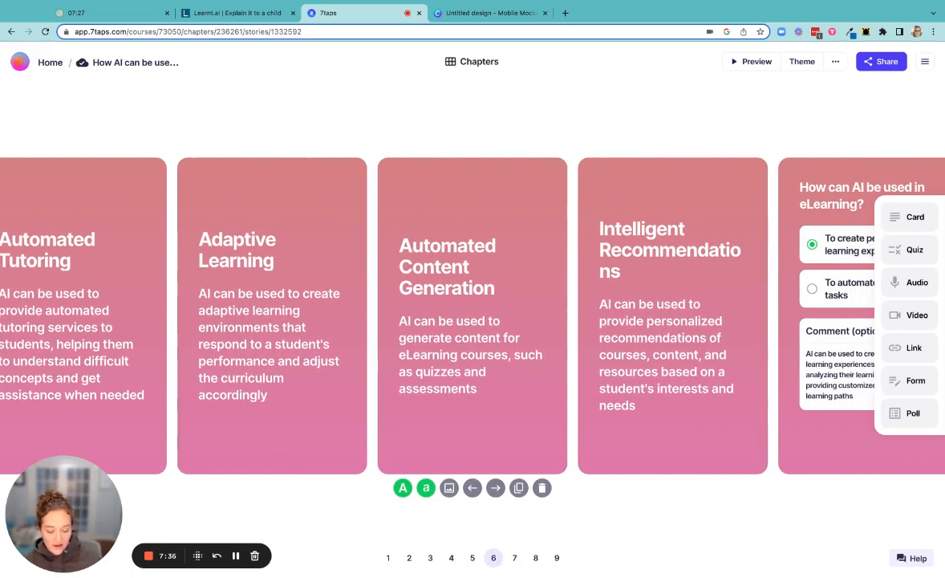
left_click(514, 559)
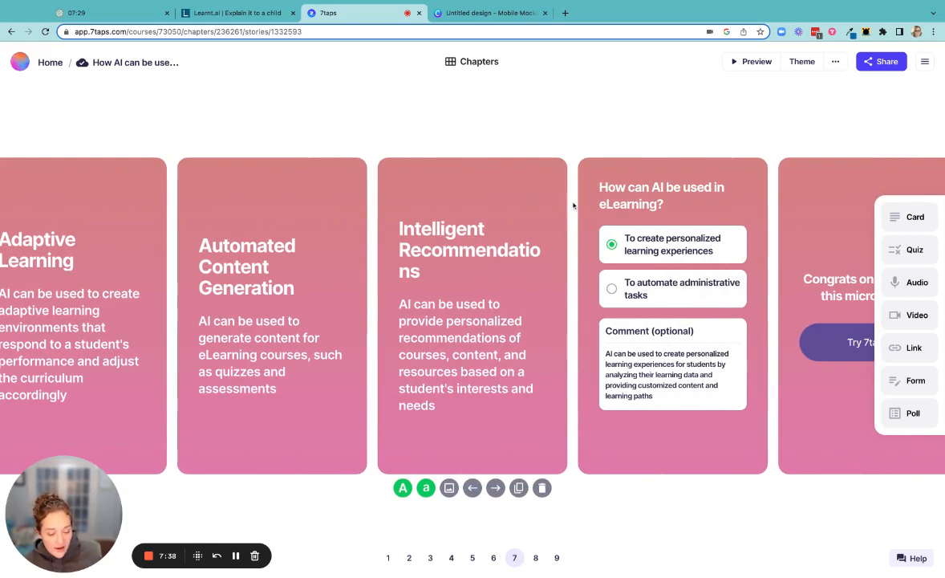
left_click(536, 560)
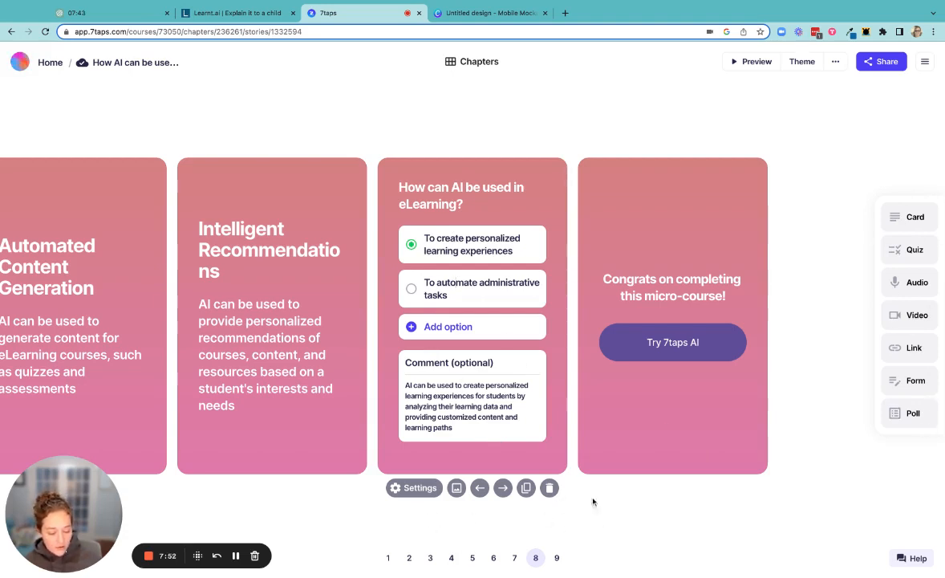
Add an audio card after the quiz card and a video card after the Automated Grading card.
left_click(891, 282)
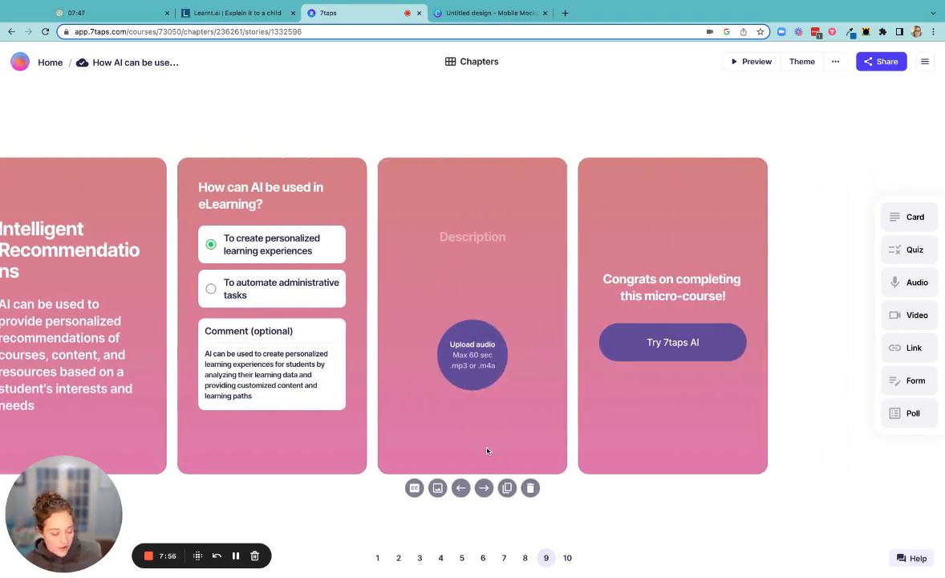
left_click(420, 558)
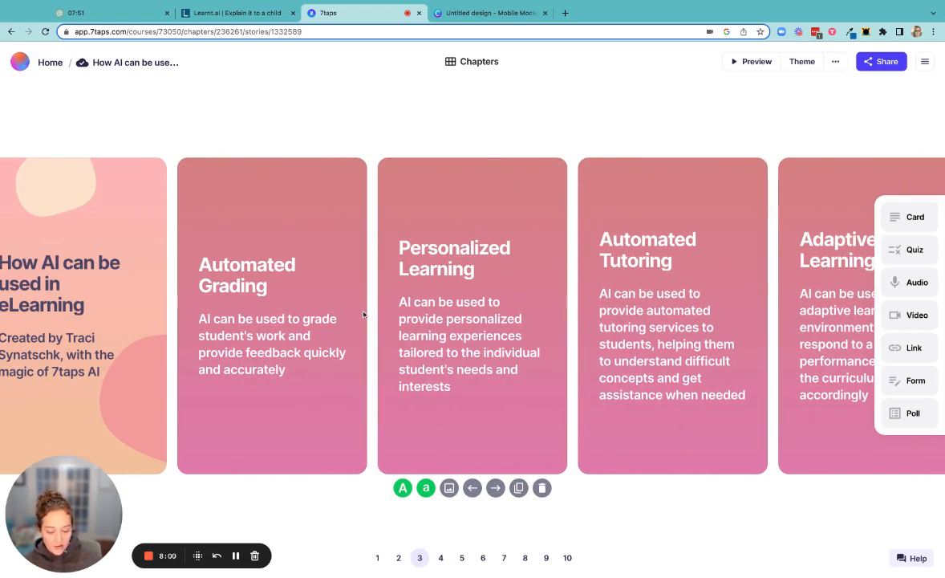
left_click(366, 314)
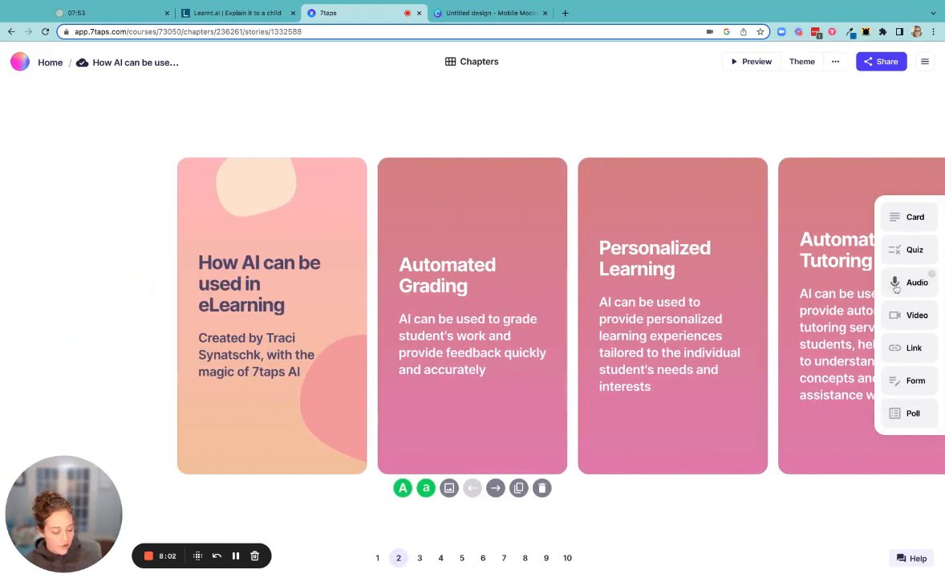
left_click(910, 314)
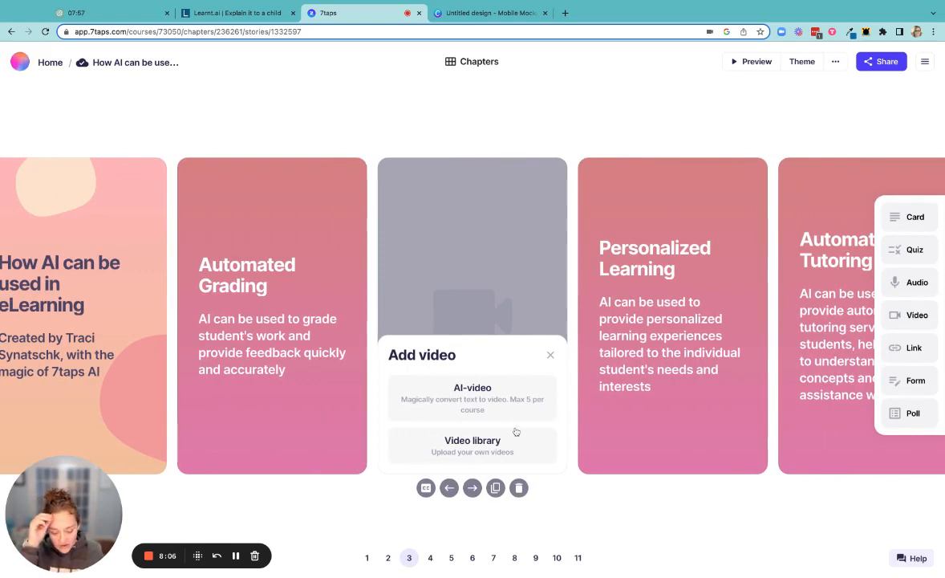
Make the new video card an AI-video and set its voice to English (US) — Lifelike.
left_click(464, 401)
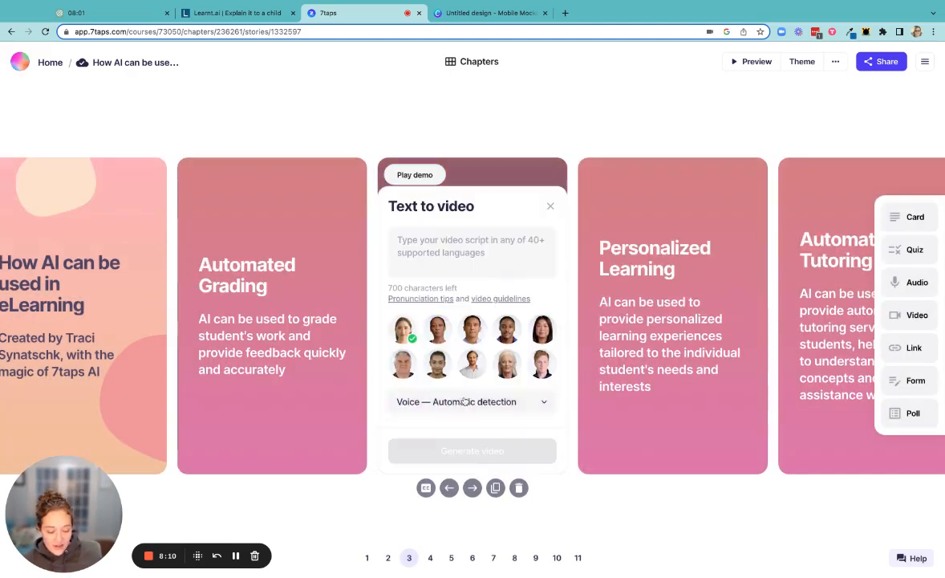
left_click(539, 402)
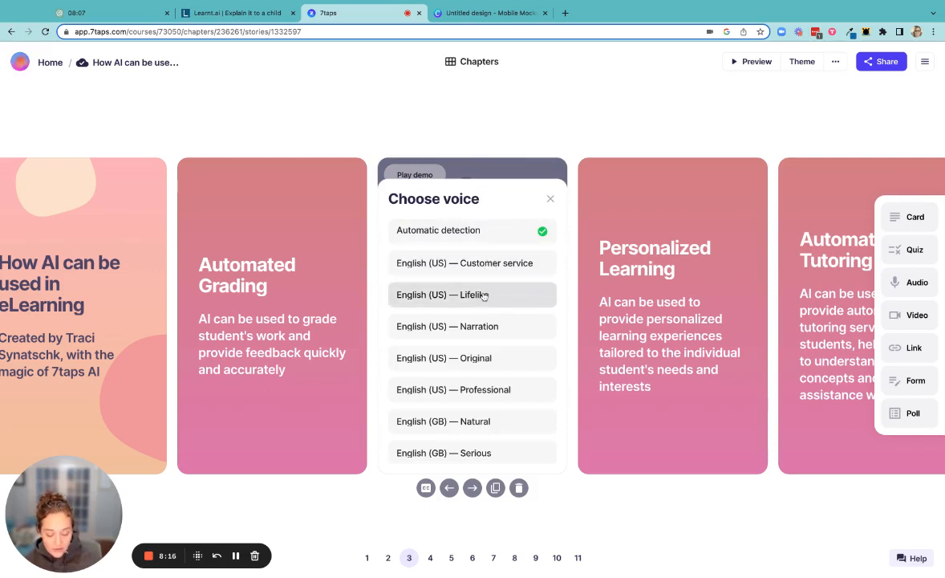
left_click(484, 296)
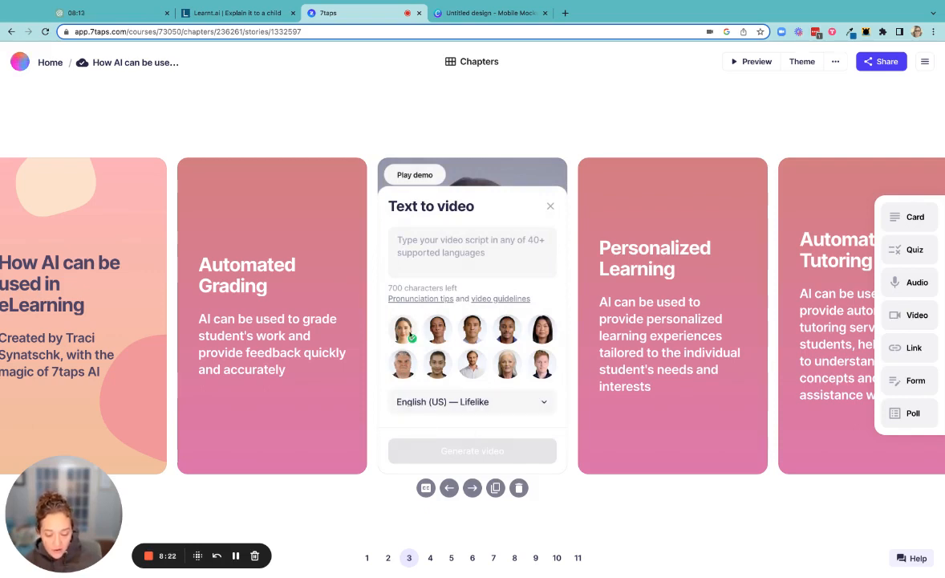
Enter the video script "Why I use AI to build better courses" and generate the video.
left_click(436, 239)
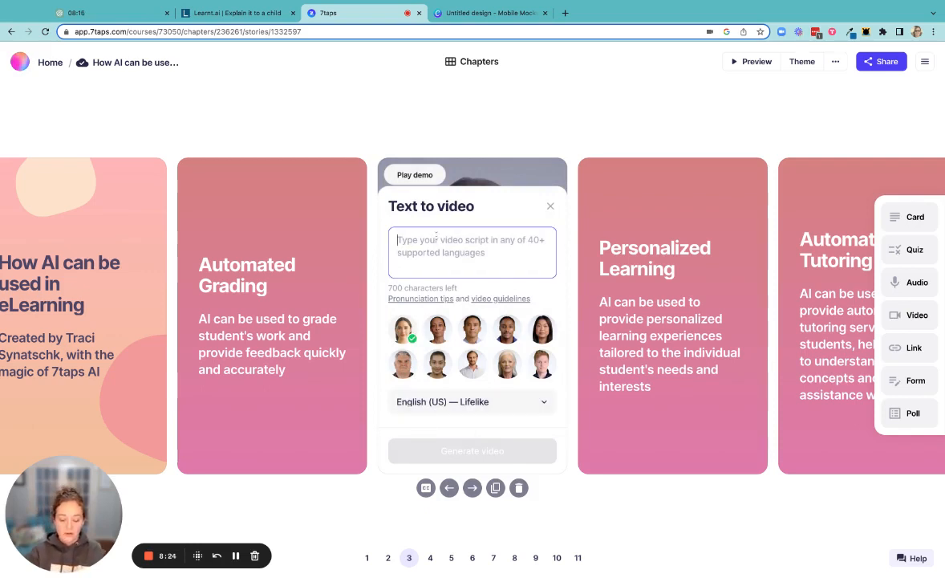
type("Wh")
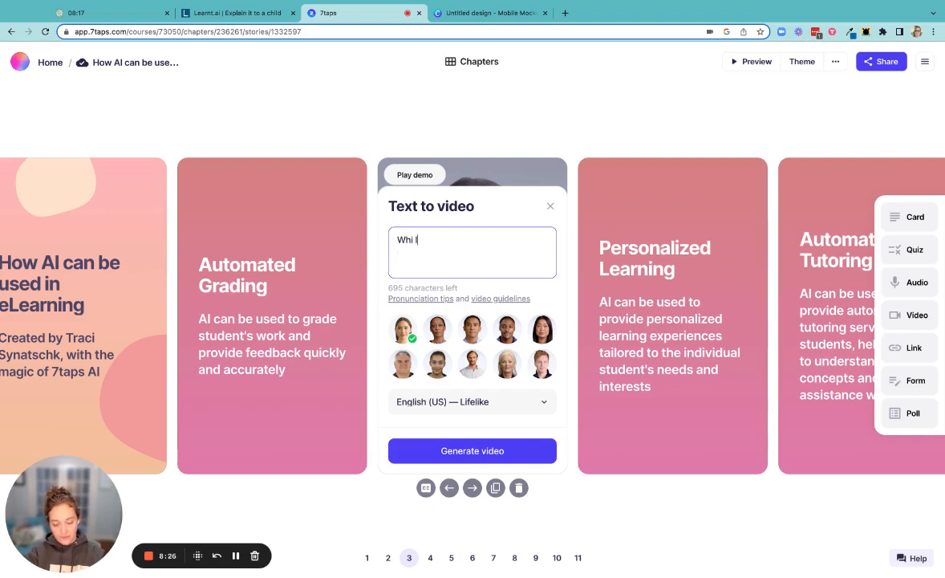
type("i")
key("BackSpace")
type("y IU u")
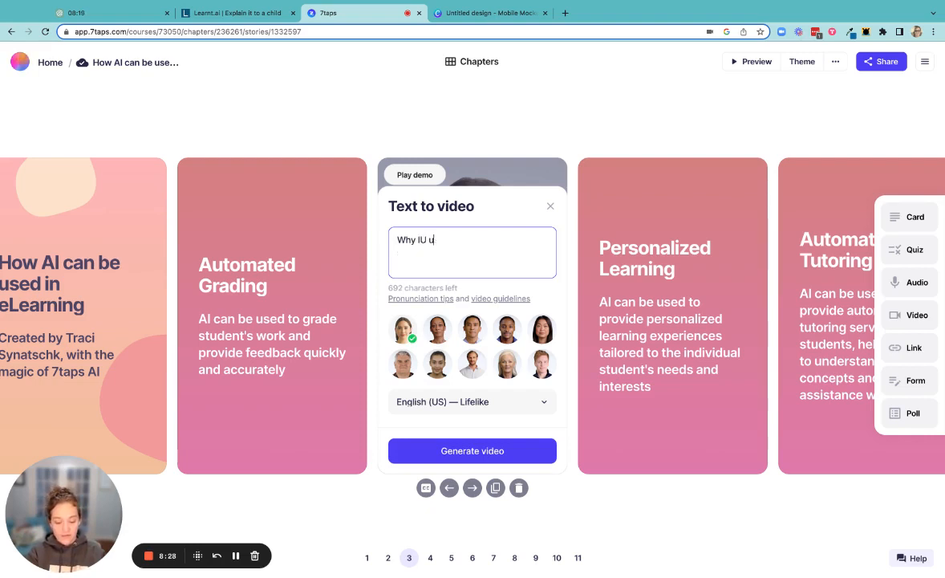
key("BackSpace")
key("BackSpace")
key("BackSpace")
type(" use AI t")
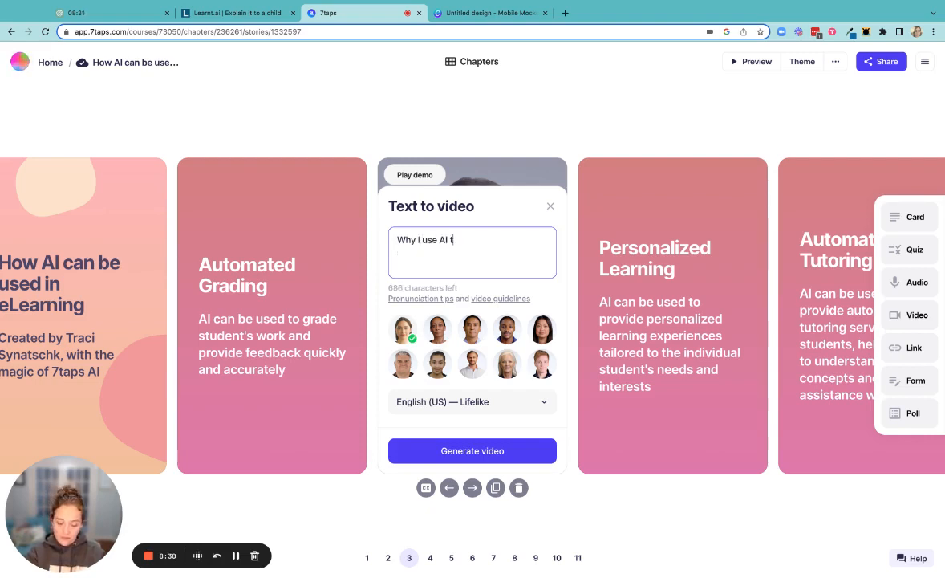
type("o build better cour")
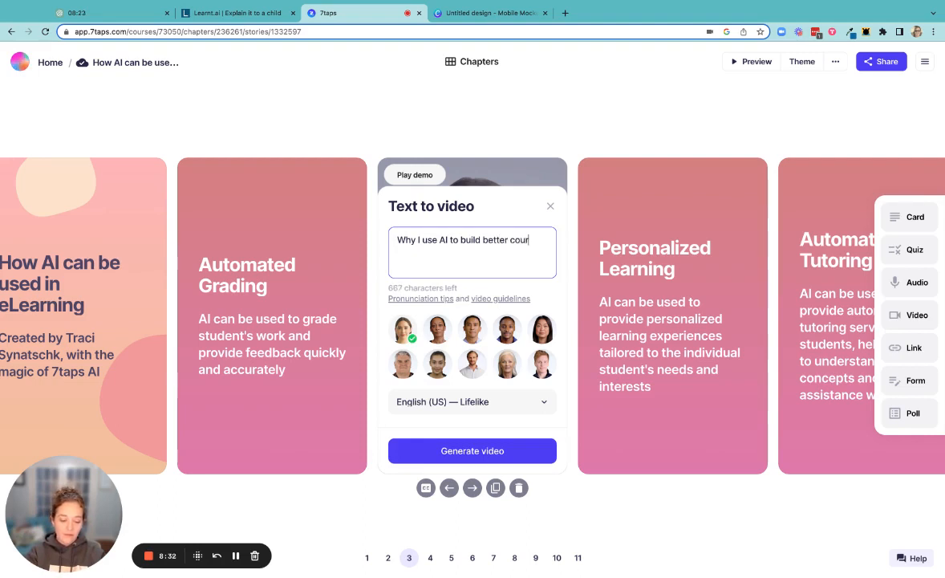
type("ses")
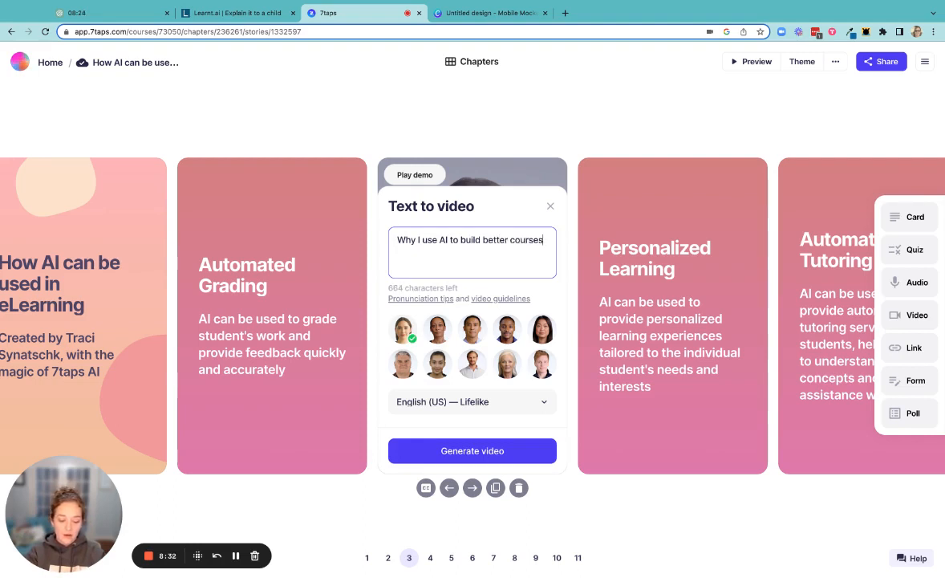
left_click(493, 452)
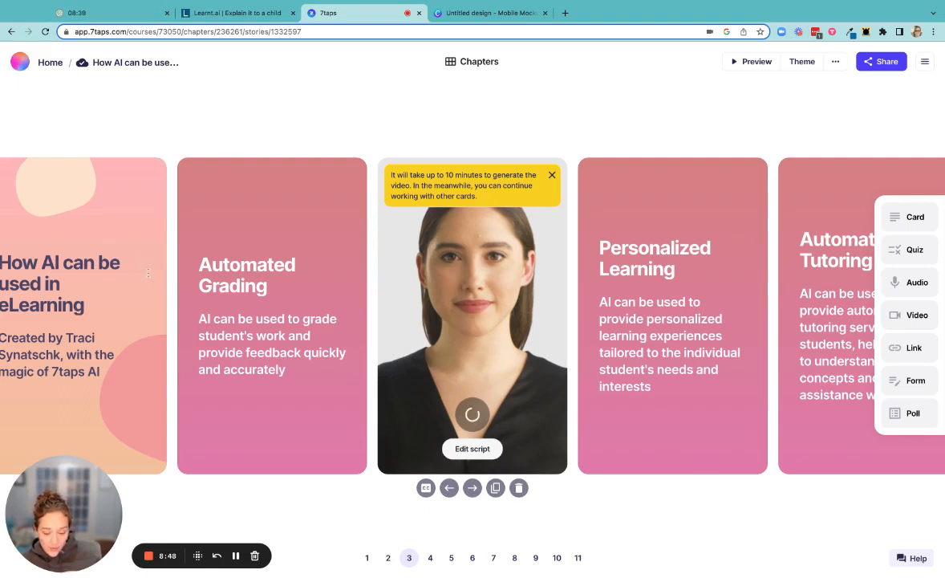
Replace the title of the Automated Grading card with "Making Course Fun Takes Time".
left_click(230, 254)
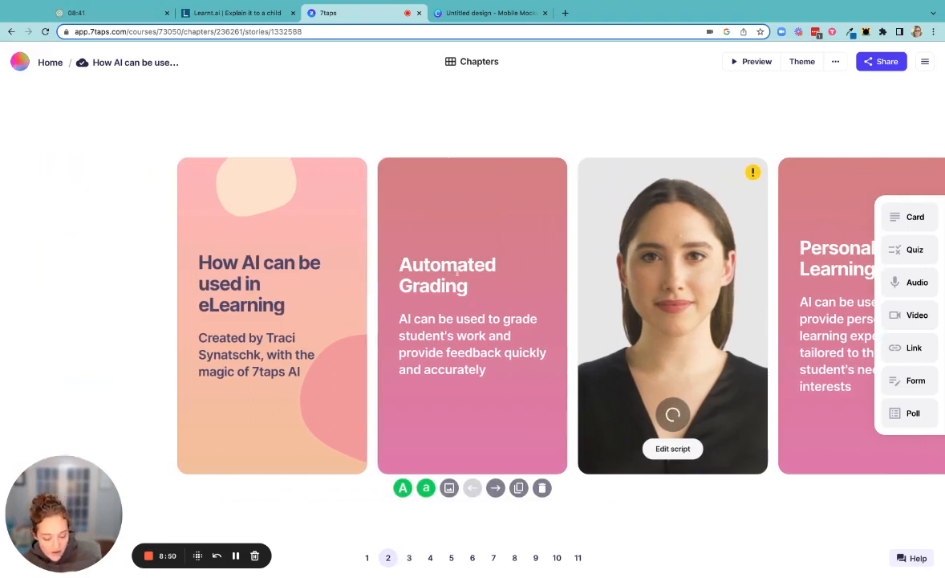
double_click(447, 266)
triple_click(447, 265)
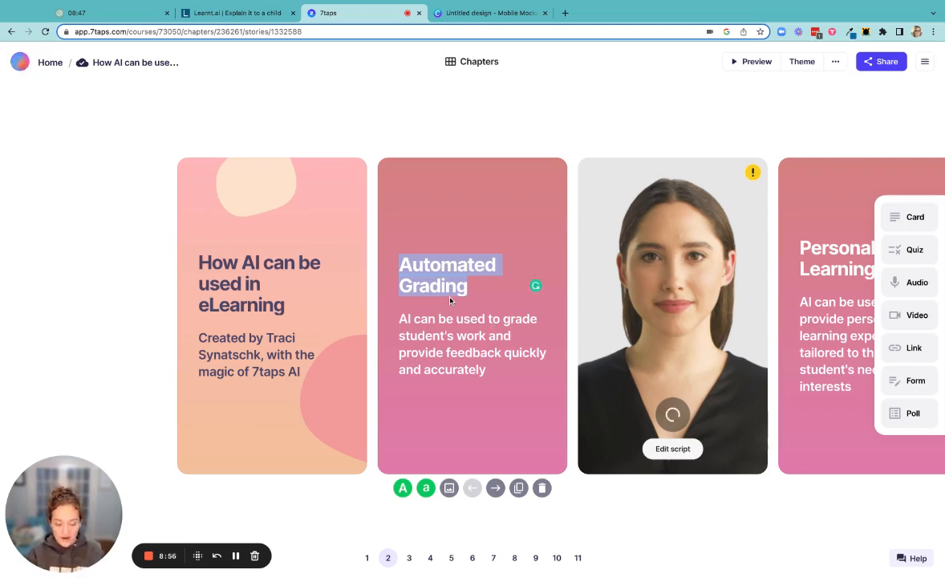
type("Mak")
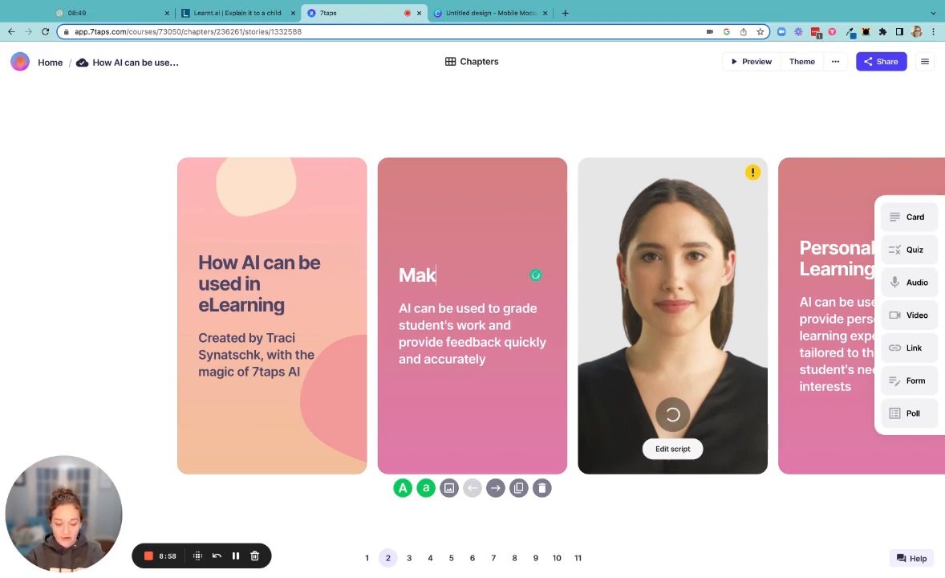
type("ing cour")
key("BackSpace")
key("BackSpace")
key("BackSpace")
key("BackSpace")
type("Co")
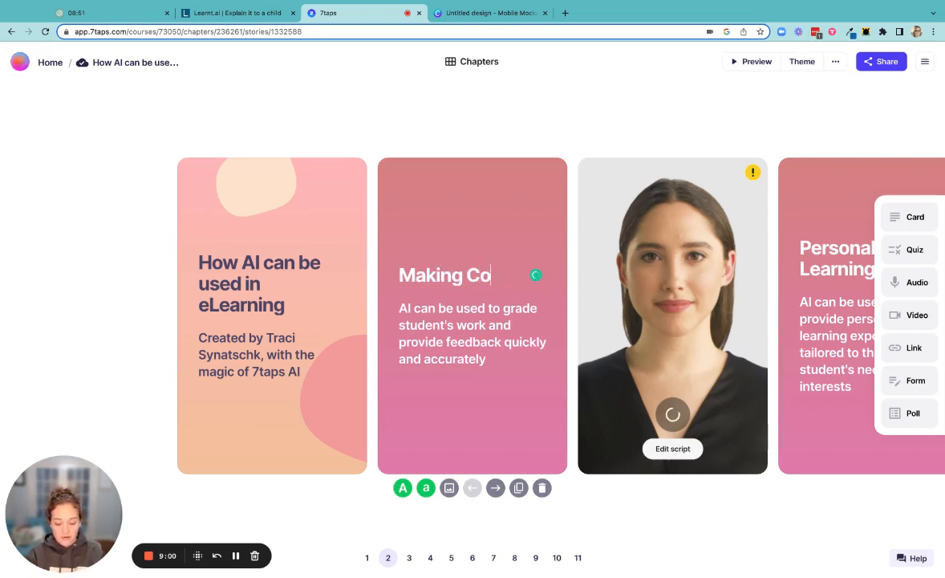
type("urse Fun")
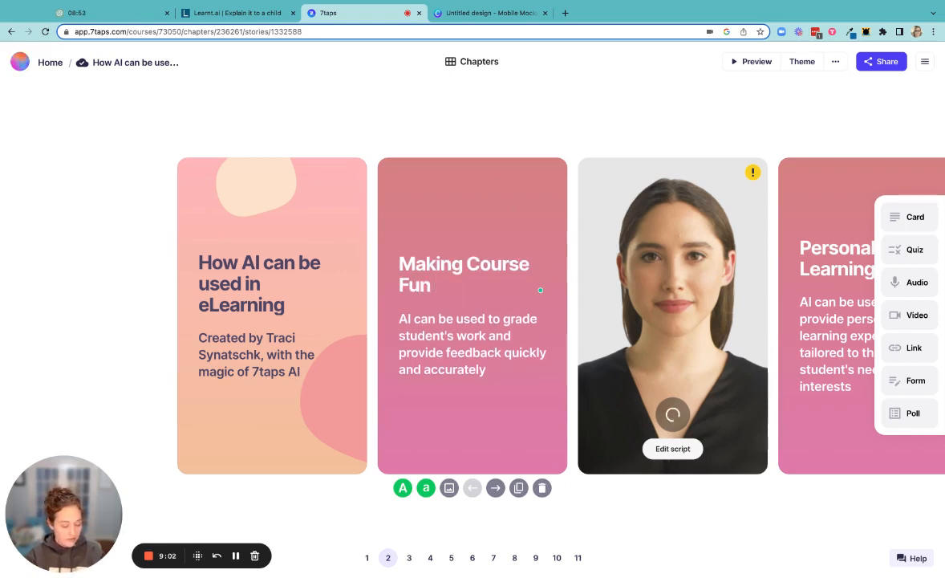
type(" Takes Time")
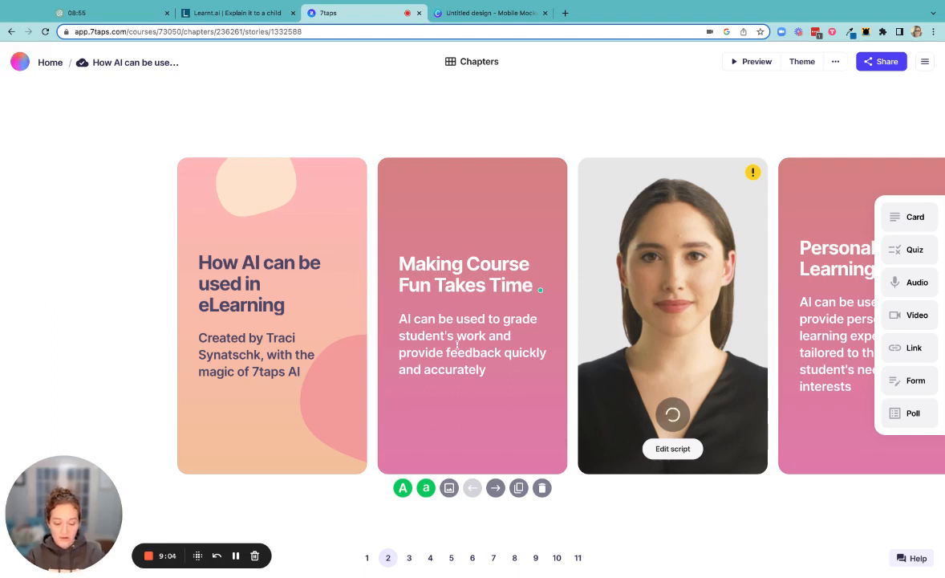
Rewrite card 2's body as "AI can be used to expedite the planning process and provide great tips to include in your course.".
left_click_drag(502, 320, 502, 371)
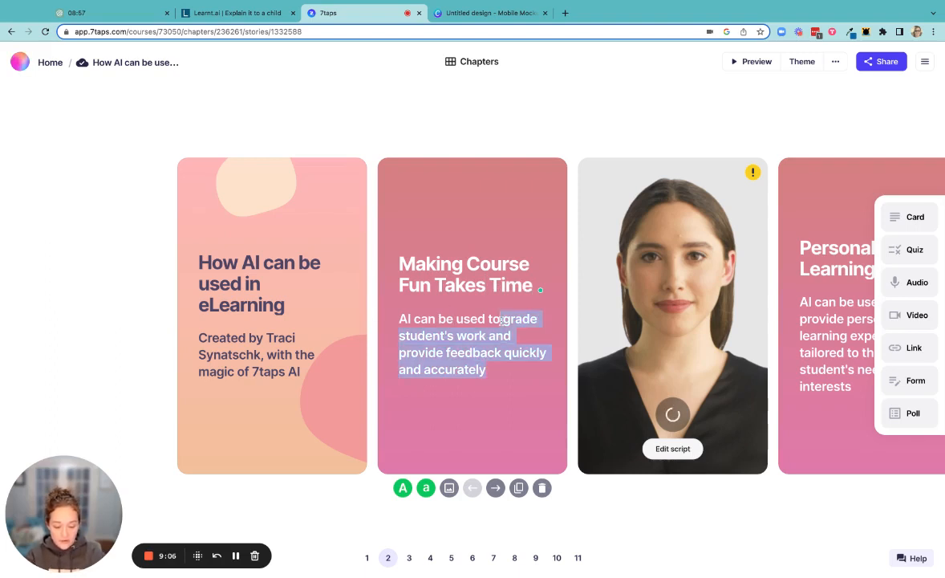
type("expe")
key("BackSpace")
key("BackSpace")
key("BackSpace")
key("BackSpace")
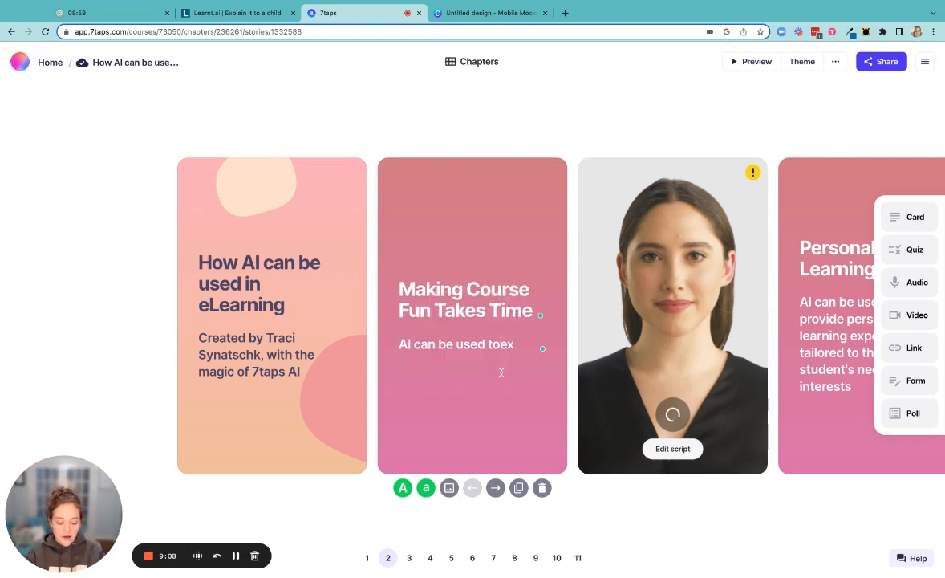
type("expedite ")
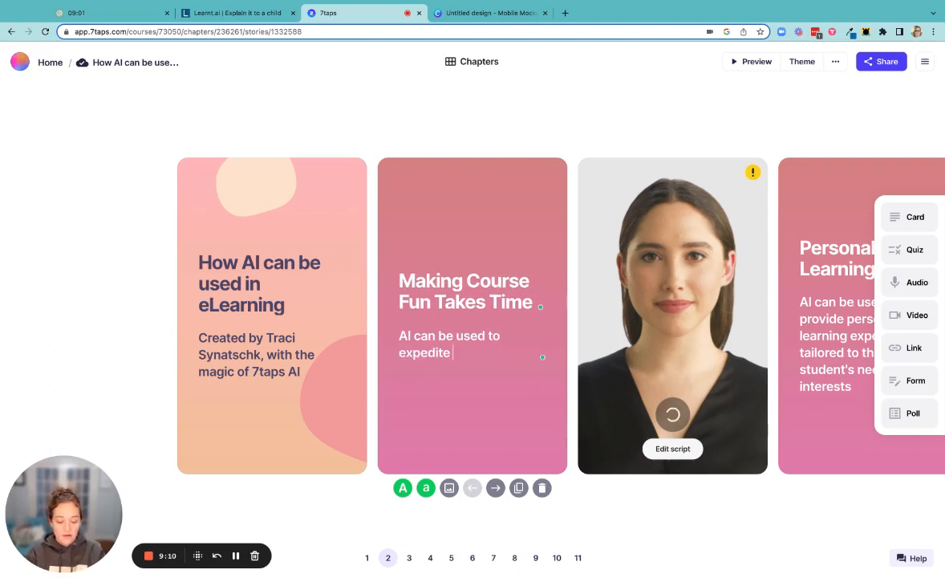
type("the planning process and provide")
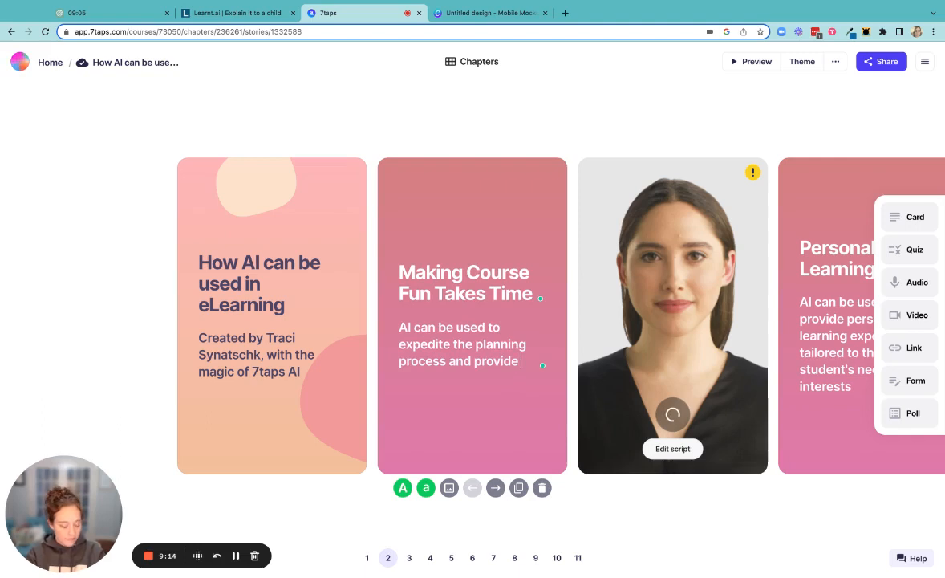
type(" great tips to")
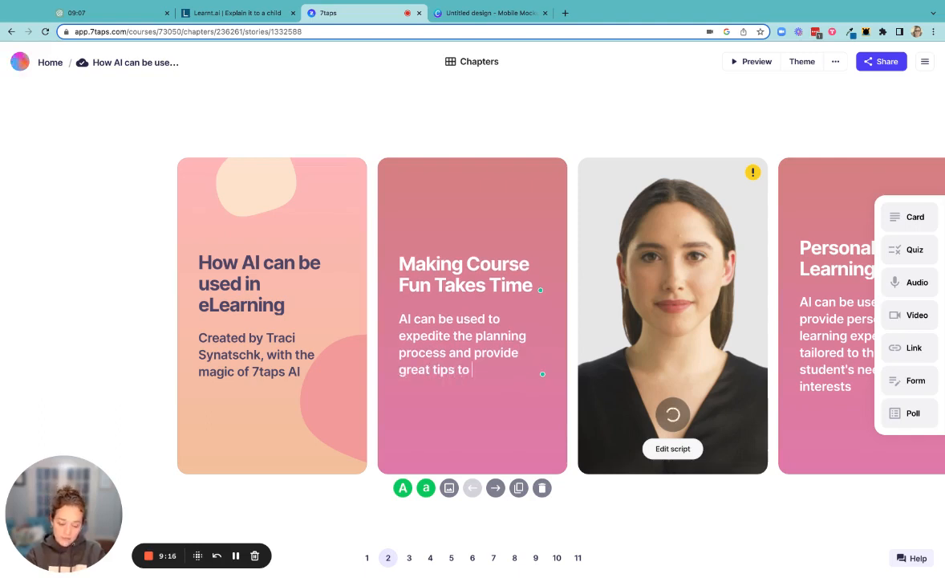
type(" include in your co")
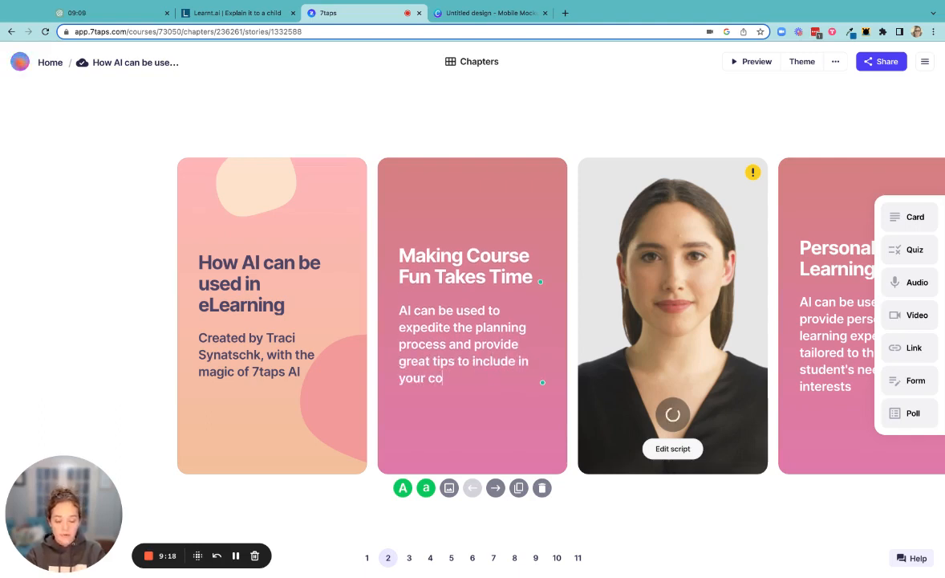
type("urse.")
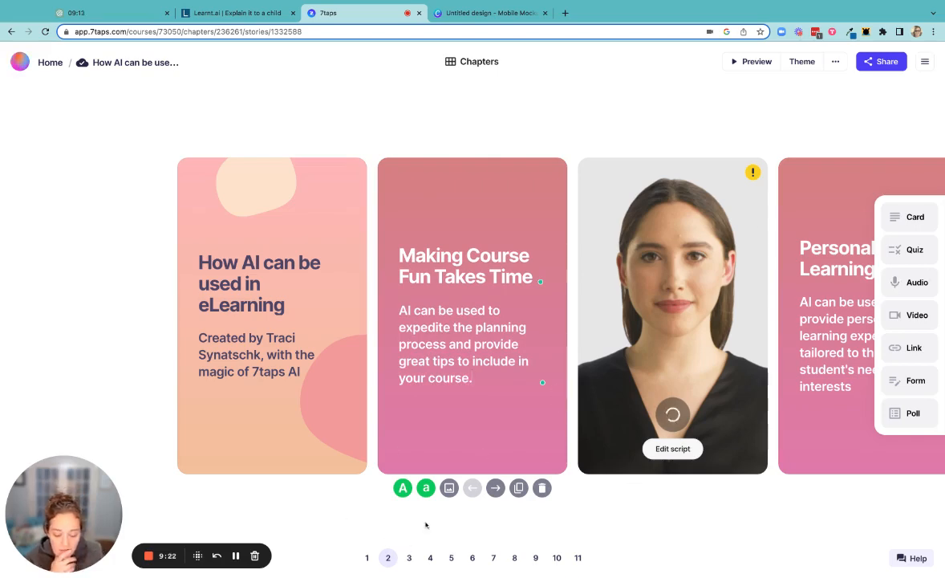
Search GIFs for "computer", add the cat-at-laptop GIF to card 2, and shrink it until the card's full text fits.
left_click(450, 487)
left_click(481, 359)
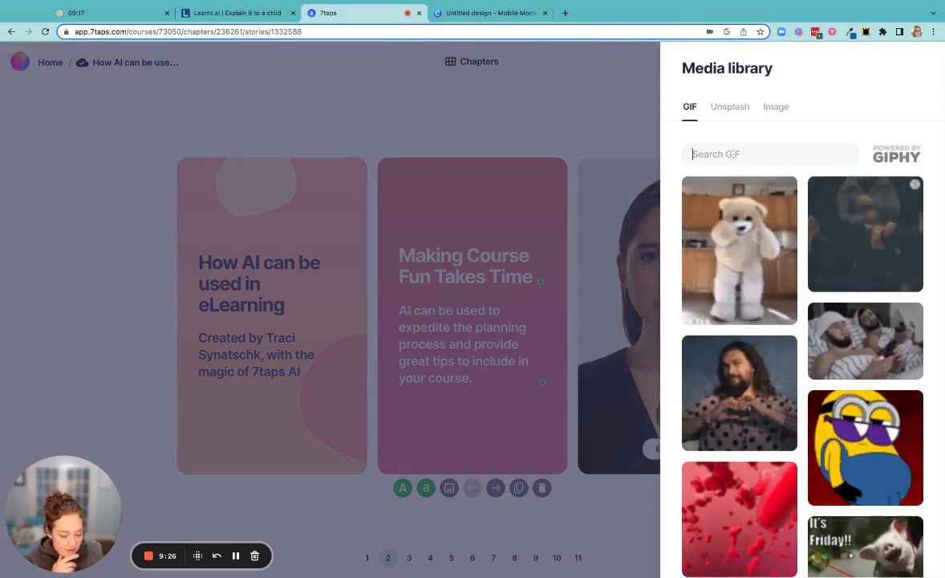
type("co")
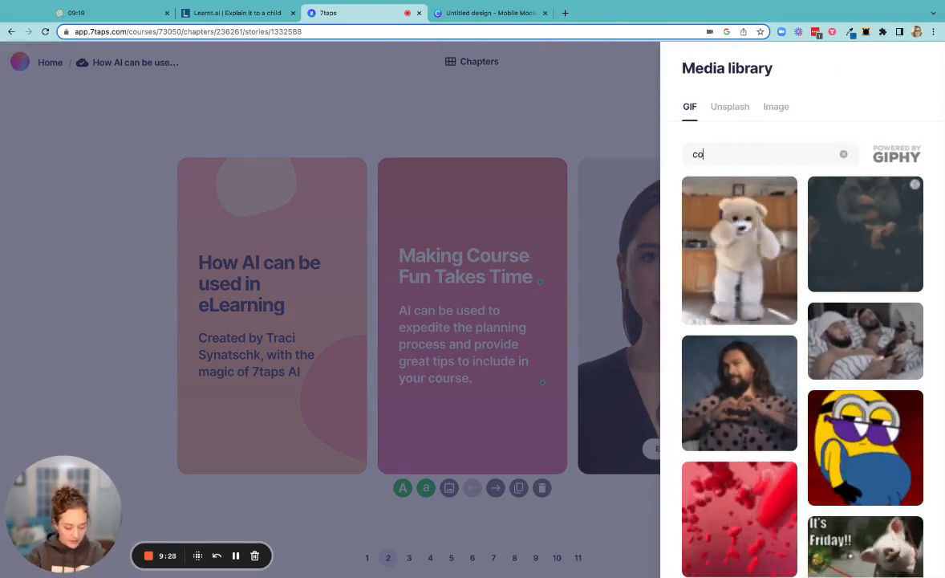
type("mputer")
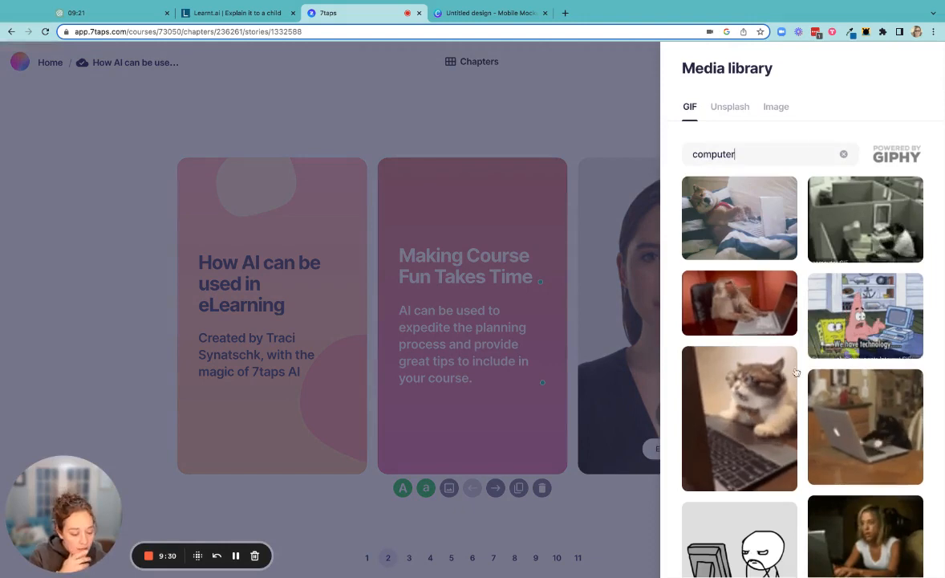
scroll(768, 408, "down", 1)
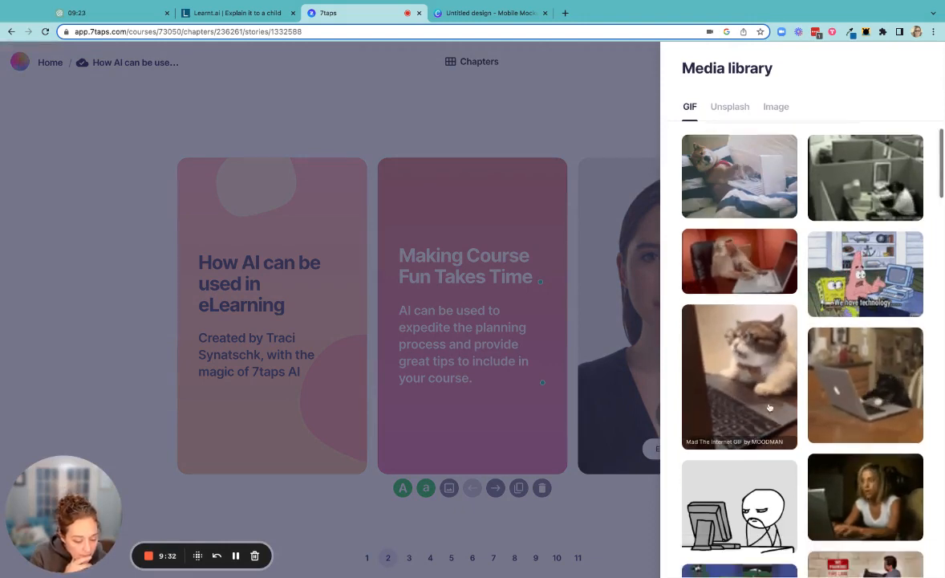
scroll(769, 407, "down", 2)
left_click(753, 310)
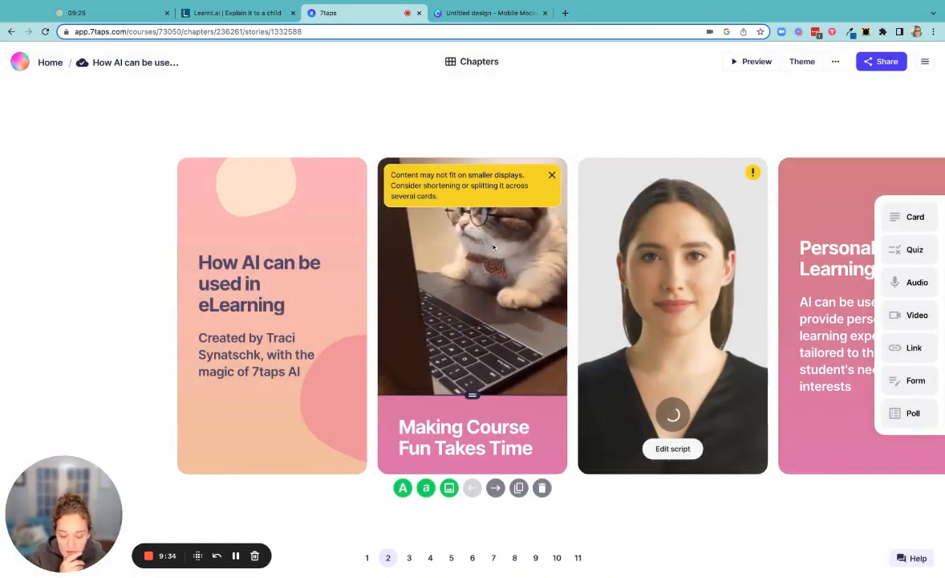
left_click(472, 395)
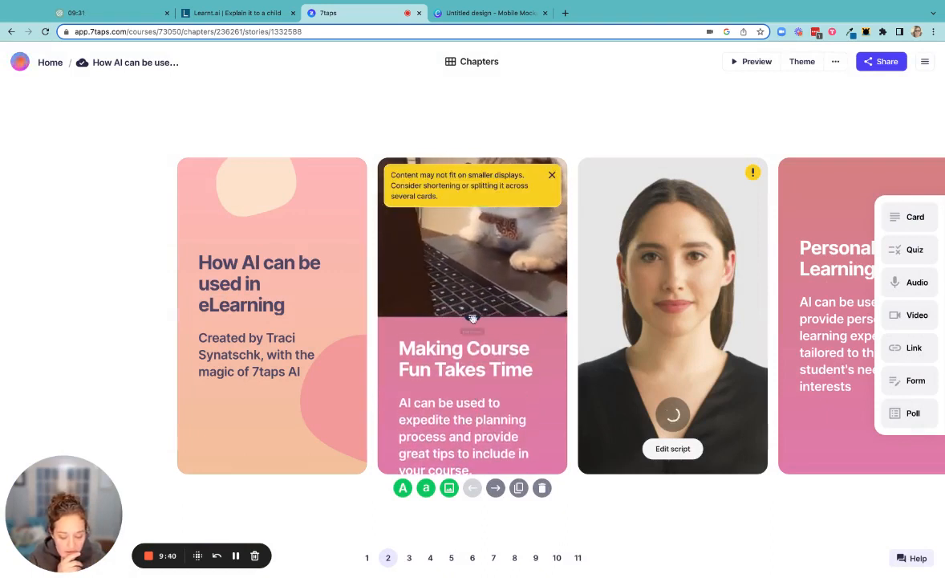
left_click_drag(473, 316, 483, 304)
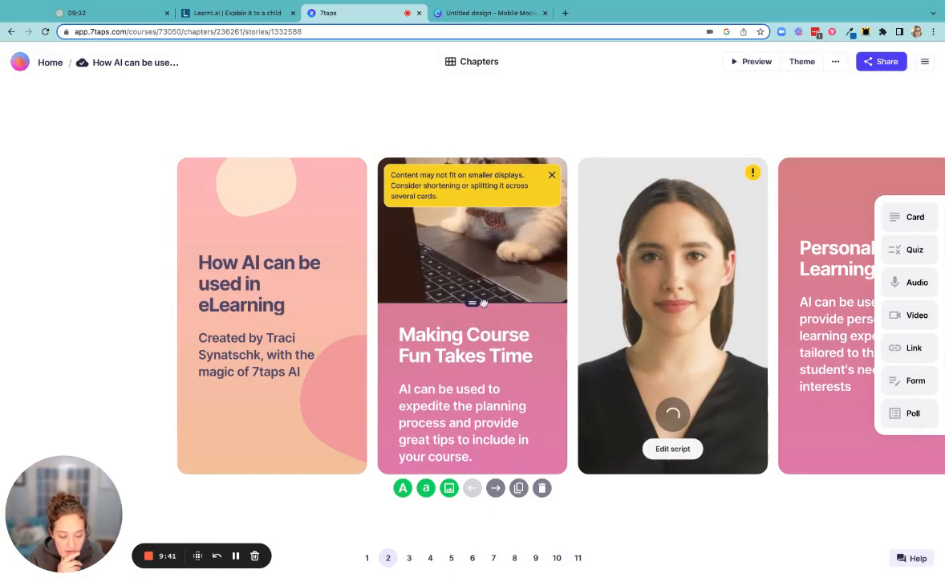
Apply the saved custom theme with the teal cover and light grey cards to the course.
left_click(802, 61)
left_click(828, 105)
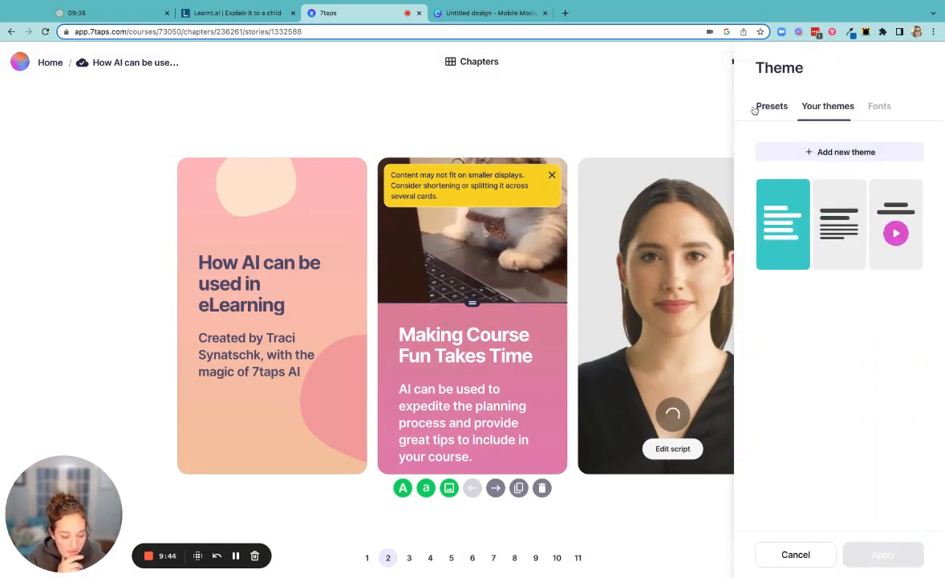
left_click(835, 217)
left_click(576, 117)
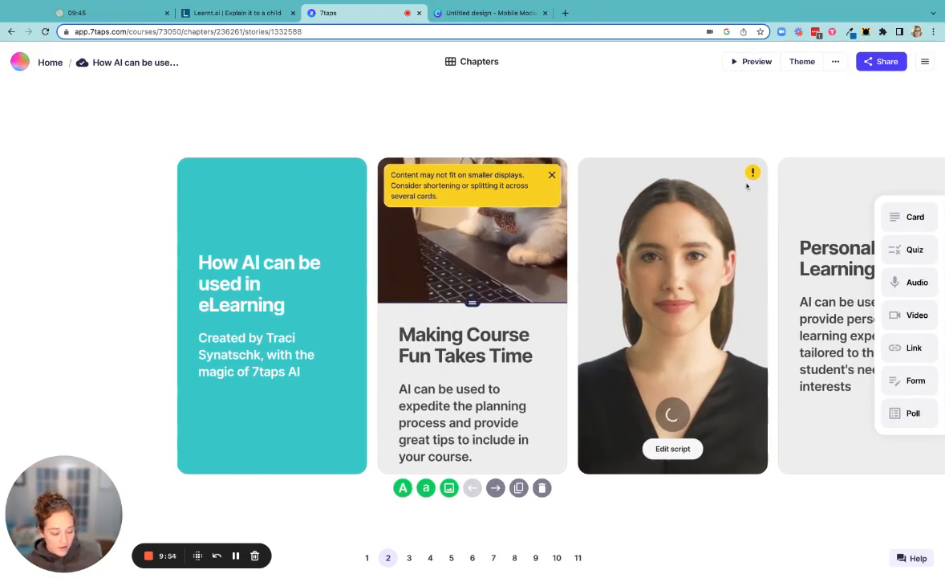
Delete the Automated Tutoring card from the course.
left_click(430, 557)
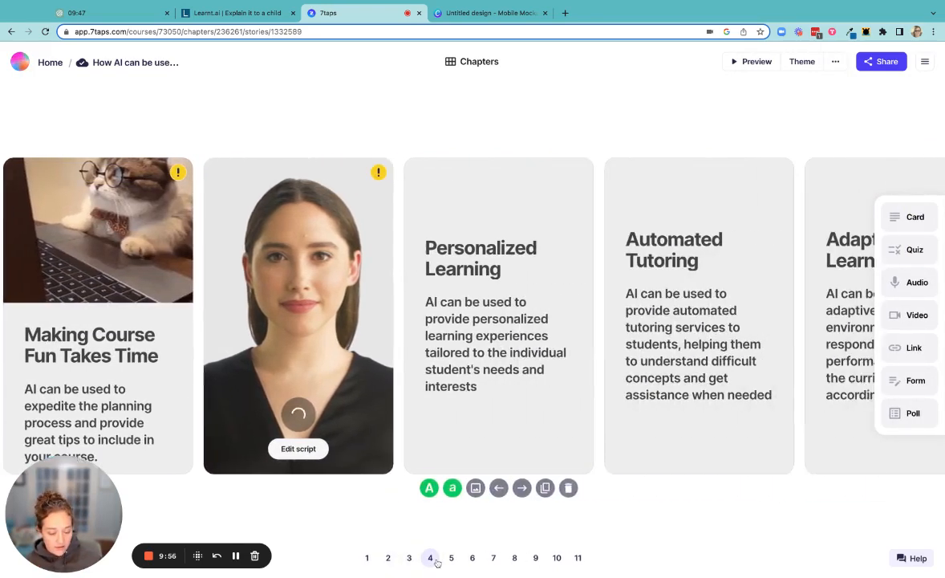
left_click(452, 560)
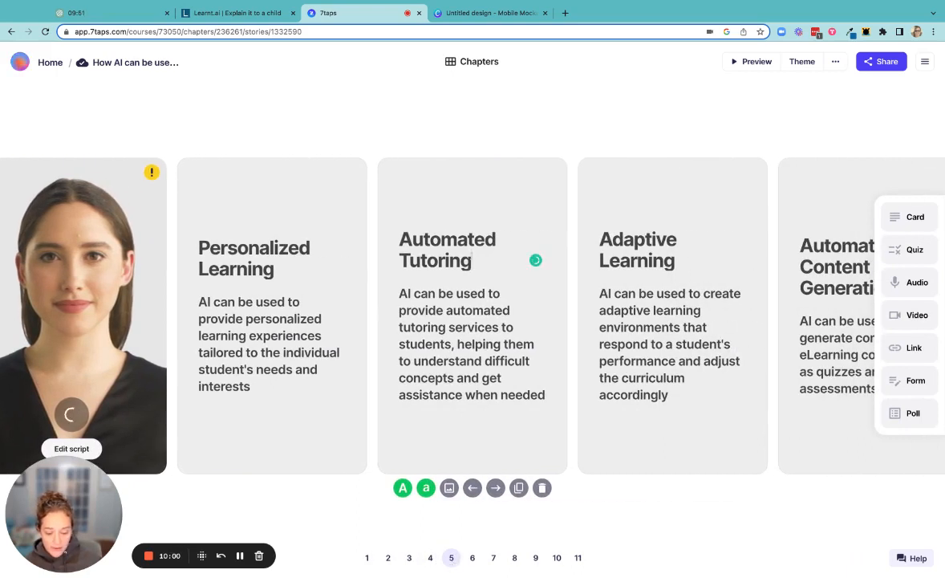
left_click(544, 489)
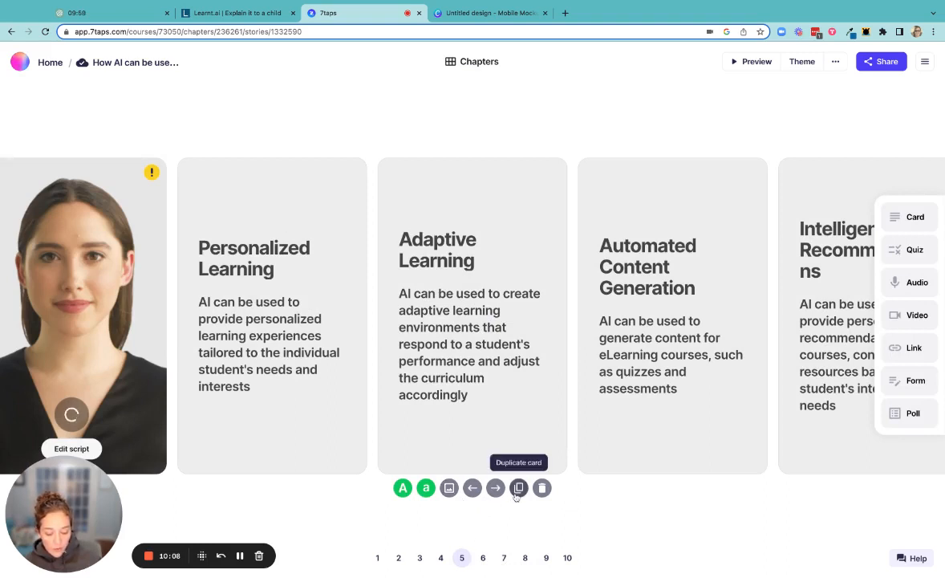
Duplicate the Automated Content Generation card and retitle the first of the two copies "Representative Imagery".
scroll(574, 323, "right", 3)
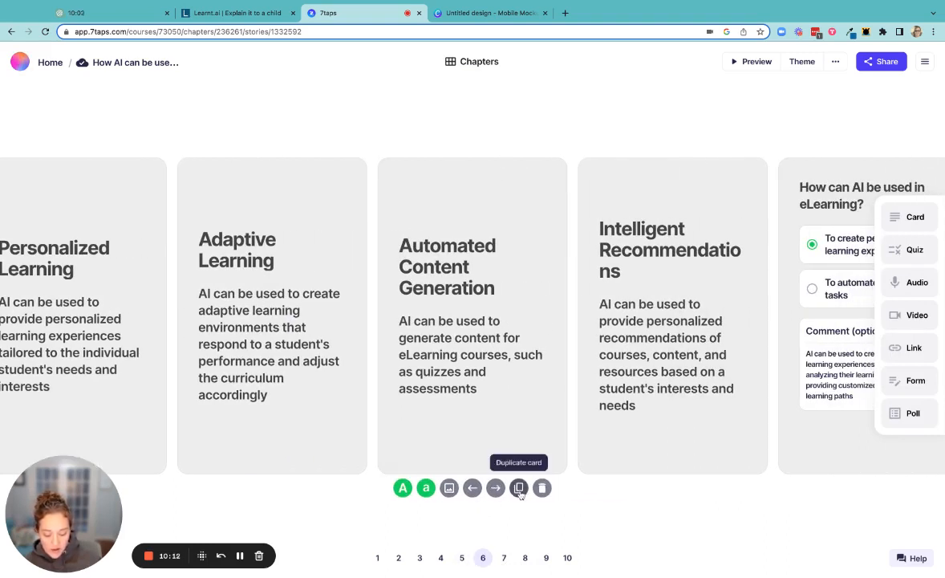
left_click(520, 489)
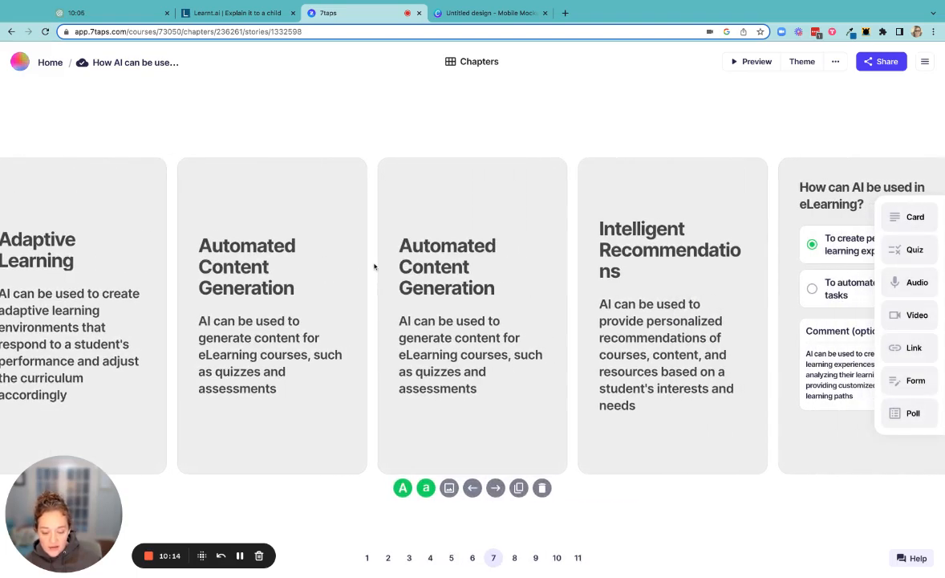
double_click(281, 259)
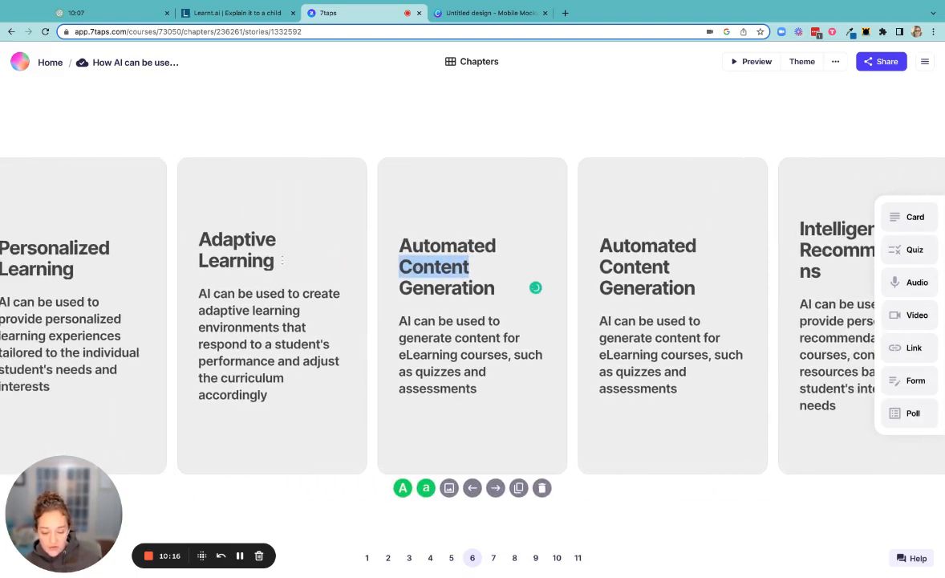
left_click(497, 290)
key("super+a")
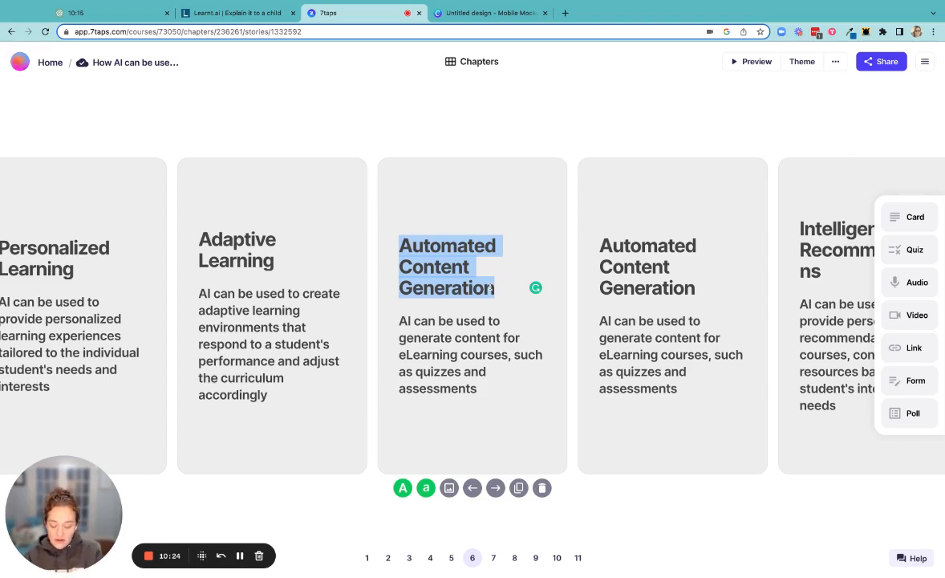
type("Re")
key("BackSpace")
type("epr")
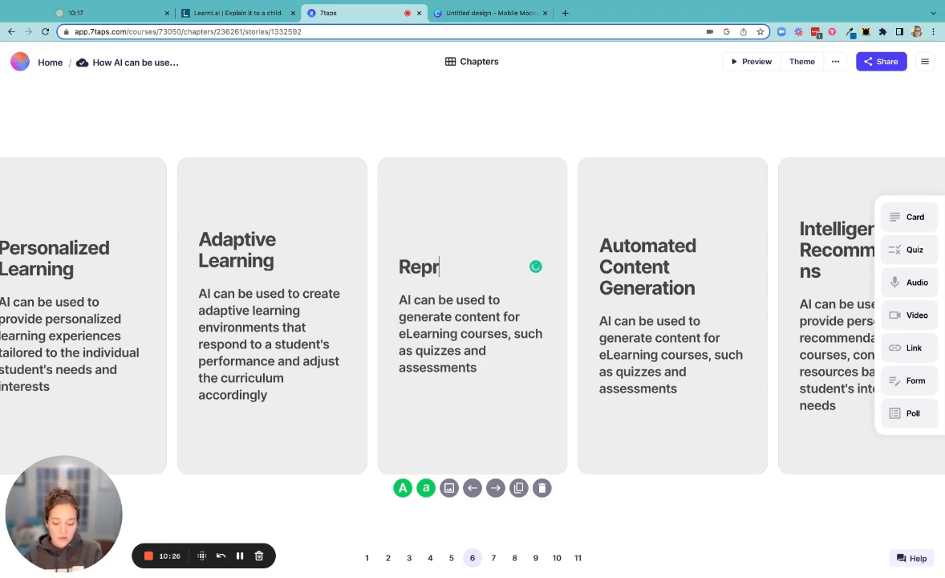
type("esentative Im")
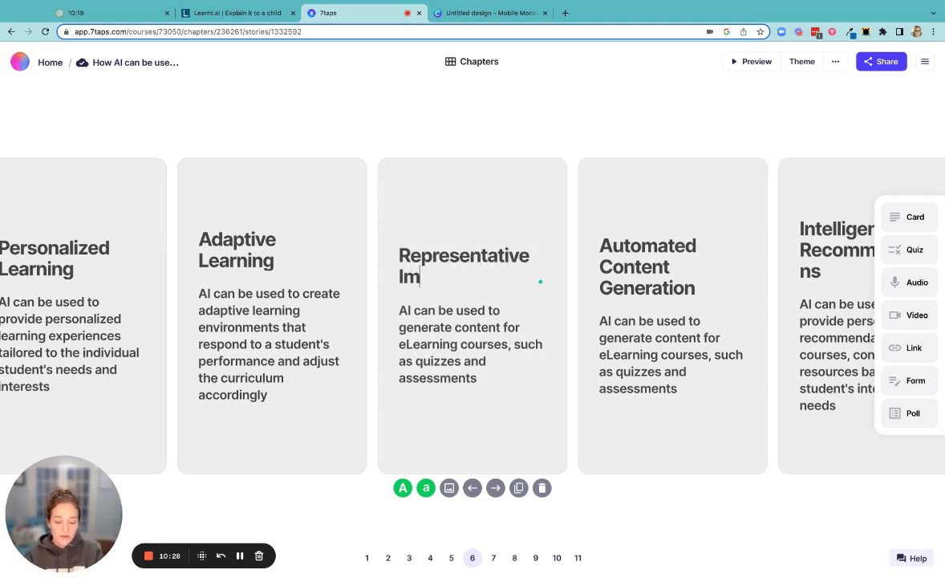
type("agery")
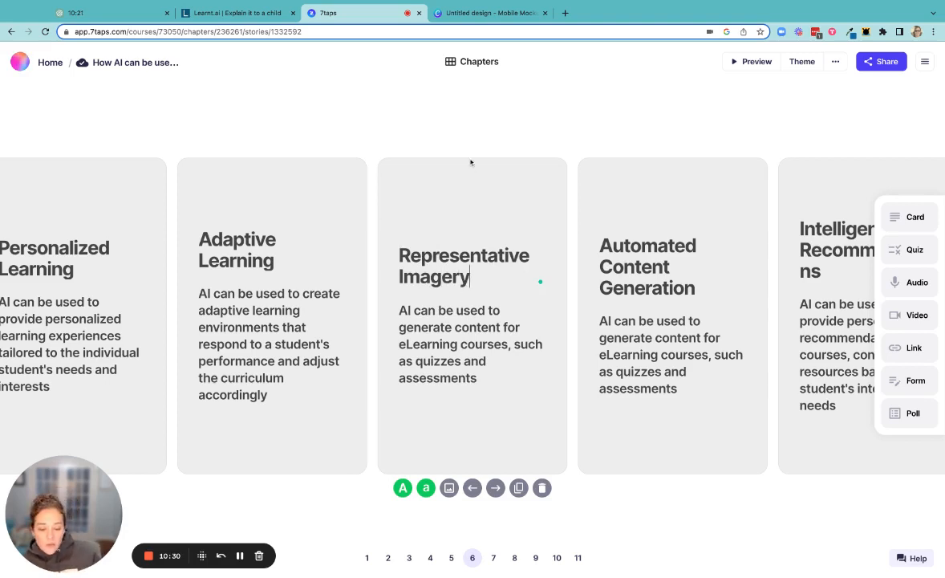
Switch to the Canva mobile mockup design and generate AI images from the prompt "Representative imagery for ecourses".
left_click(480, 13)
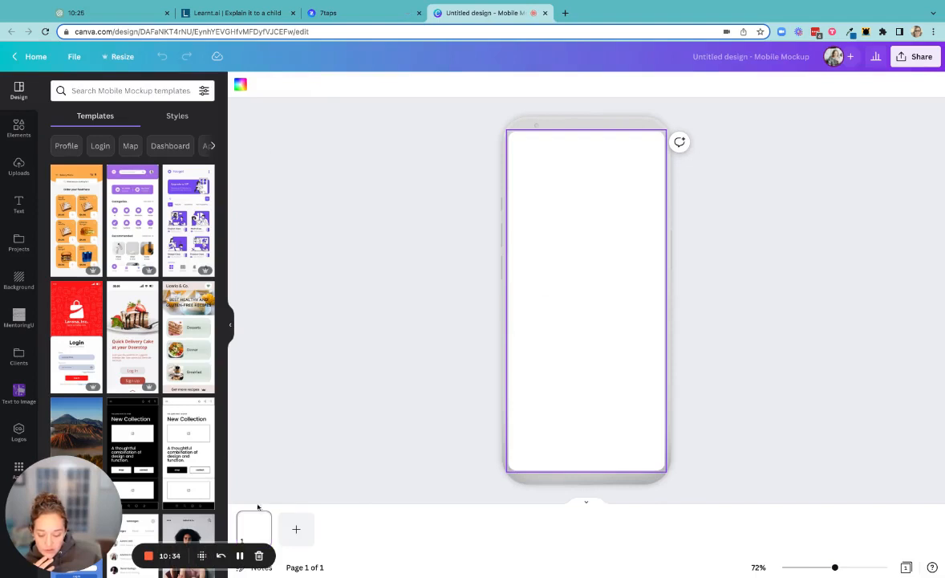
left_click_drag(59, 510, 647, 526)
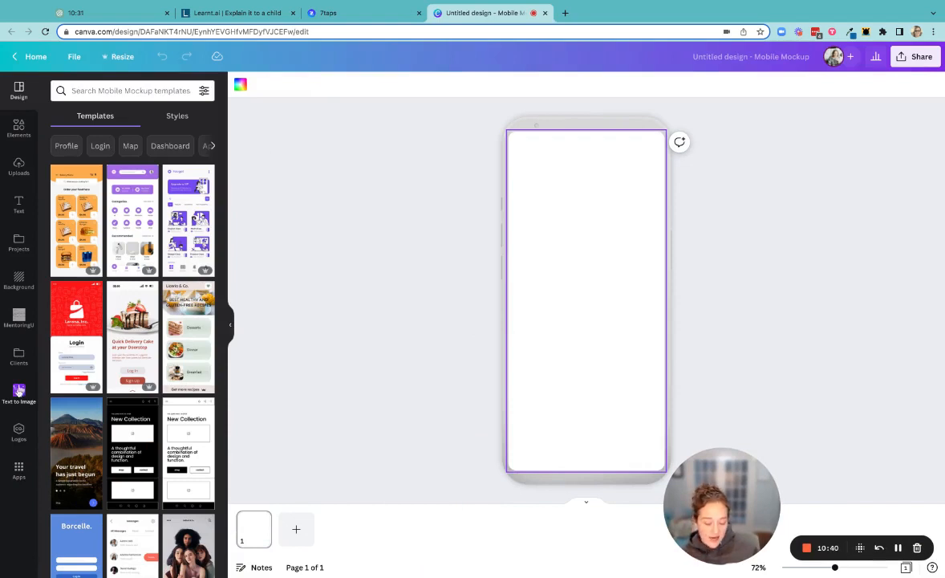
left_click(18, 394)
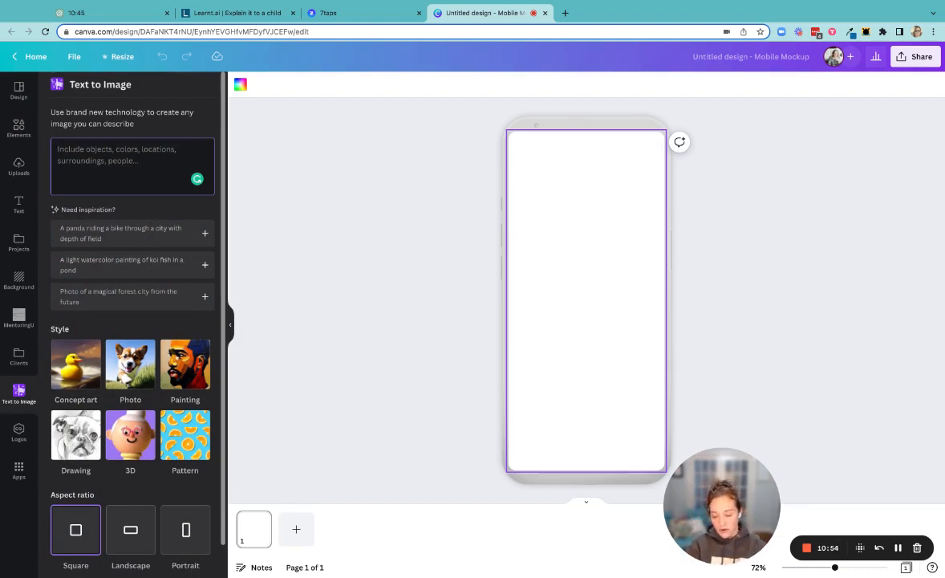
type("Represe")
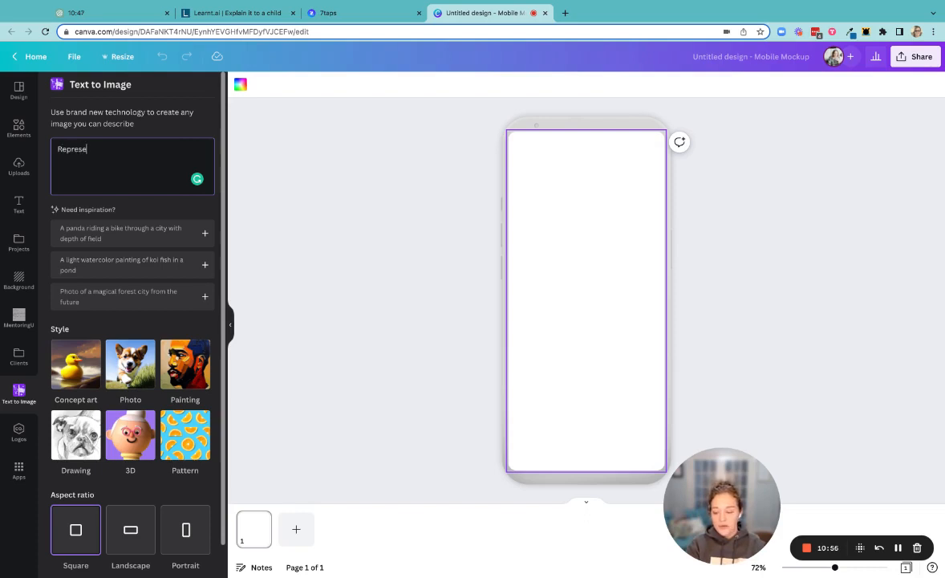
type("ntative imagery for ecour")
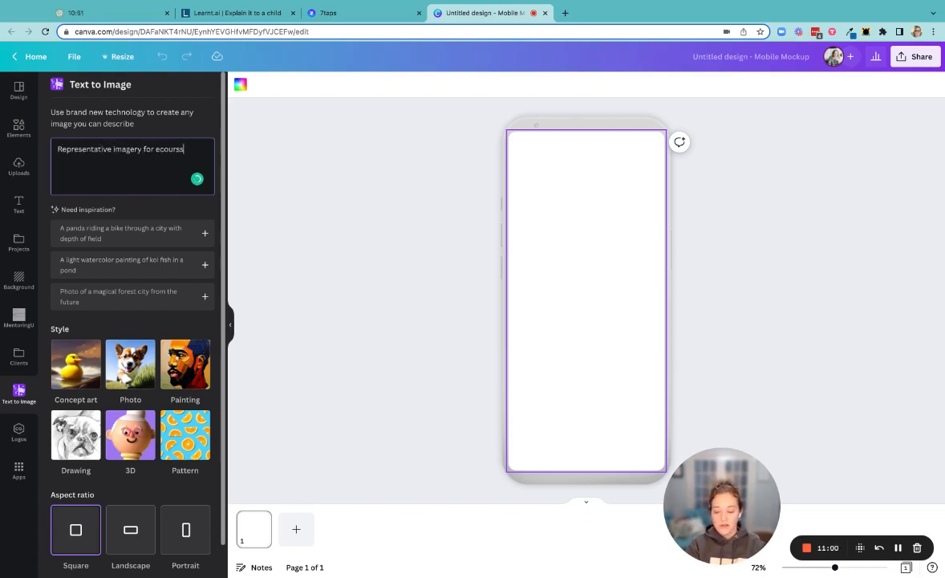
type("s")
key("Return")
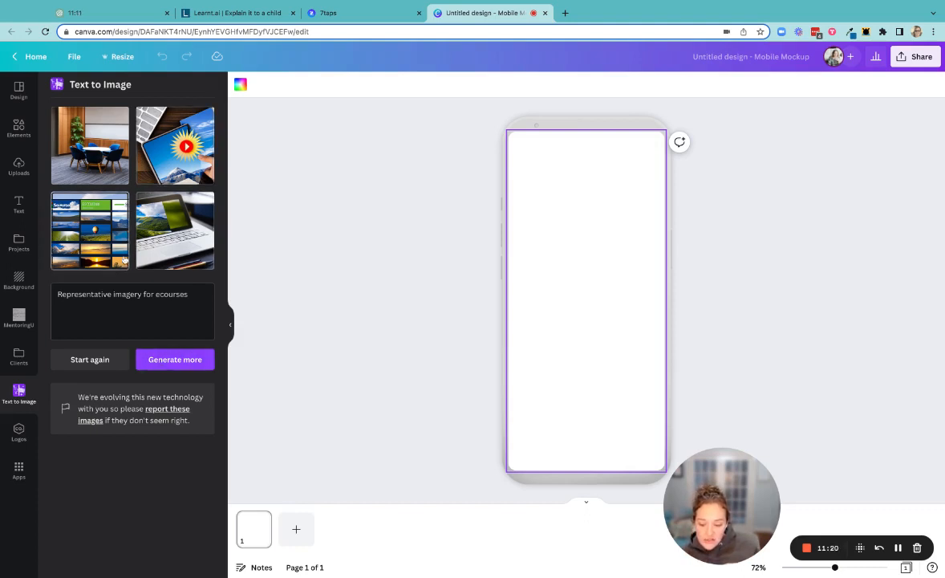
Replace the image prompt with "Young woman on a computer wearing orange" and generate a new set of images.
triple_click(105, 294)
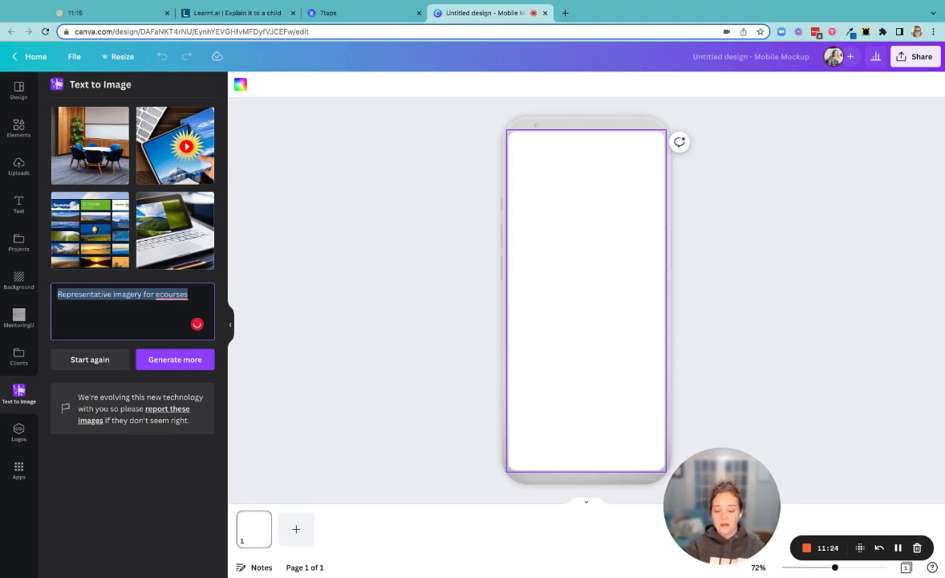
type("Young woman on a computer wearing")
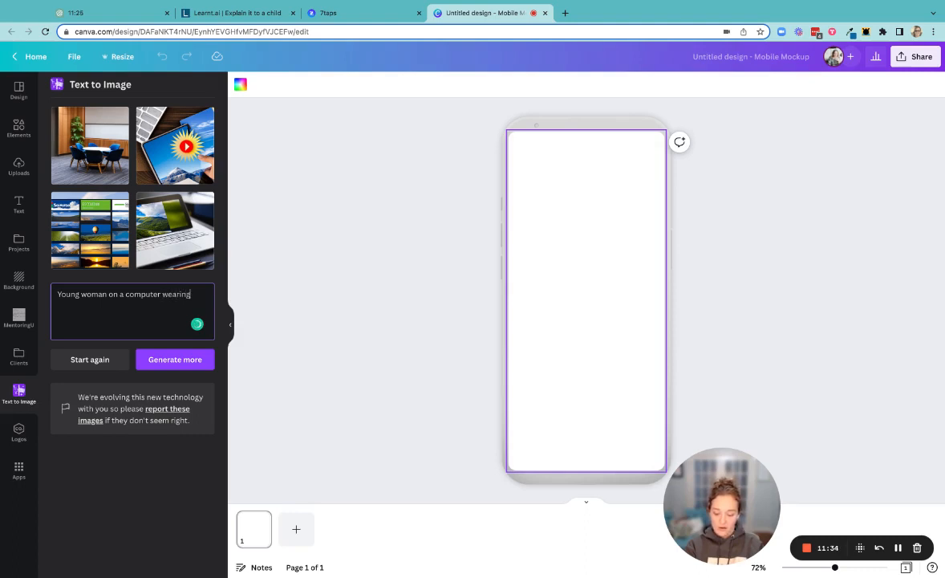
type("e")
key("Return")
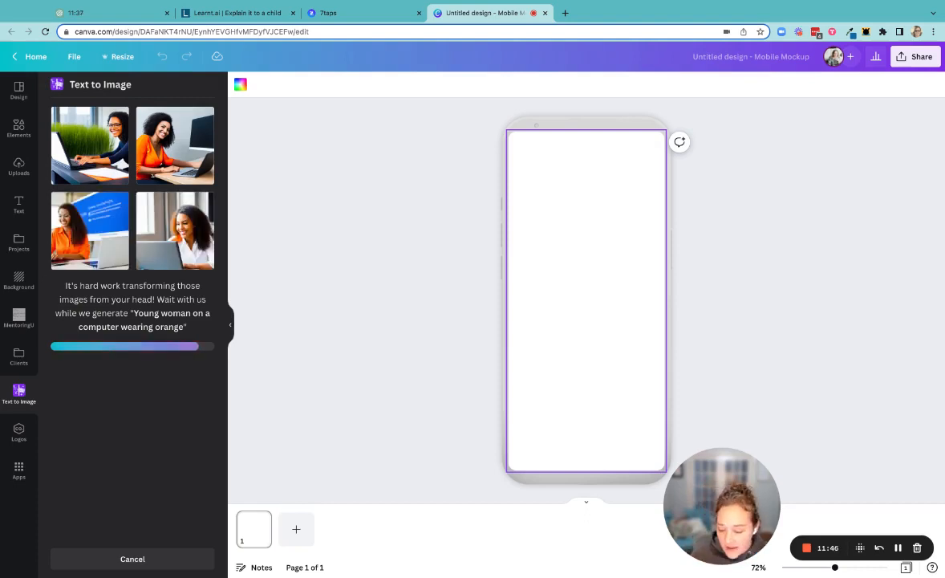
Add the image of the woman in orange facing a monitor to the page, filling its width and slightly more than its upper half.
left_click(178, 153)
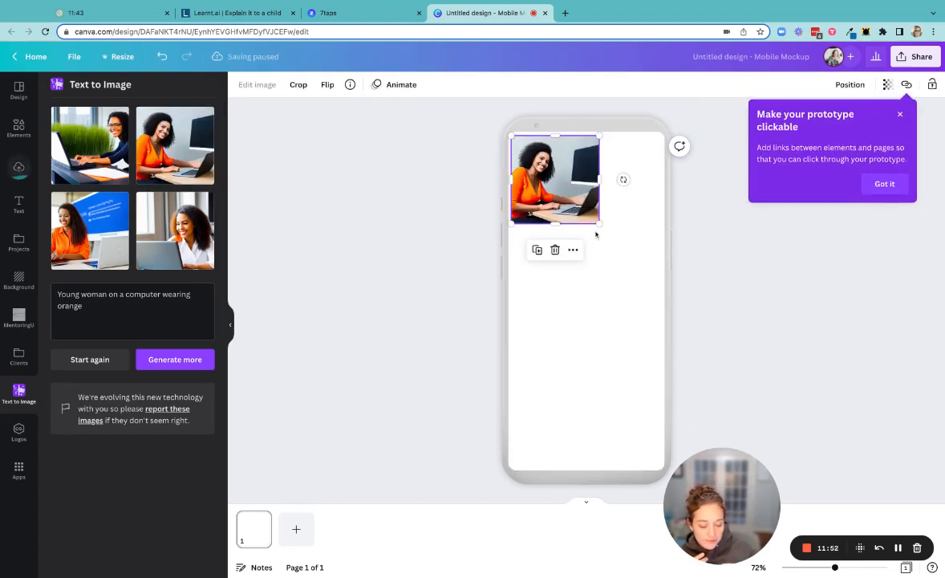
left_click_drag(597, 224, 626, 325)
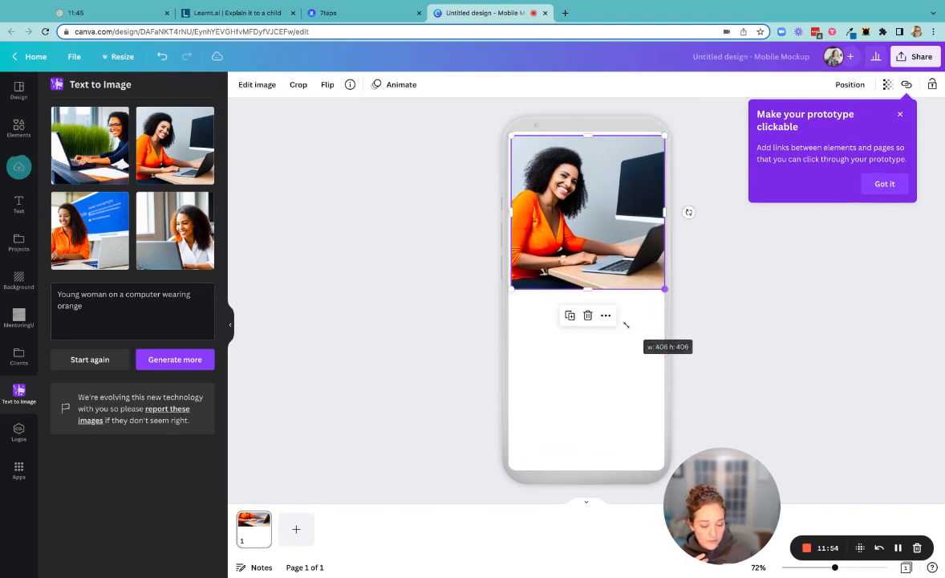
left_click_drag(565, 255, 560, 250)
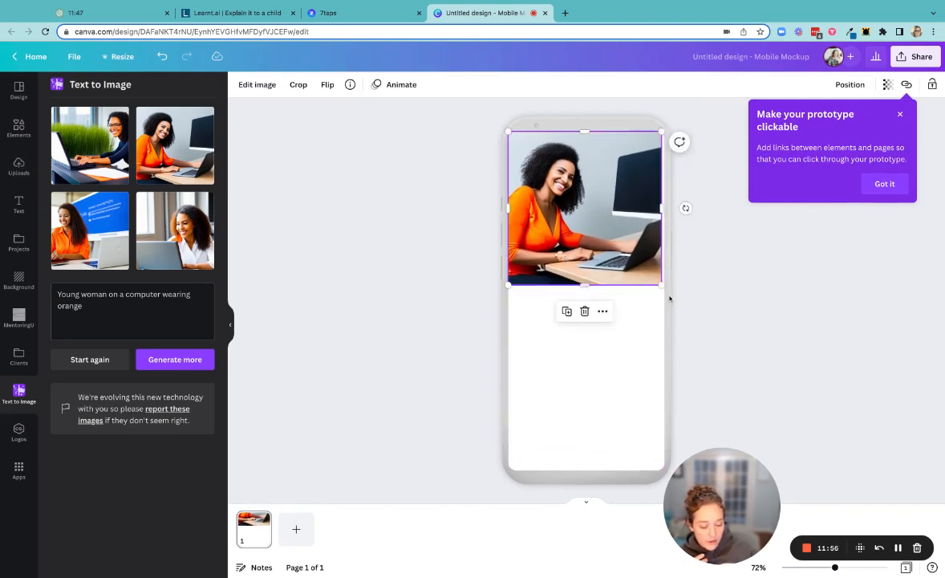
left_click_drag(661, 284, 666, 290)
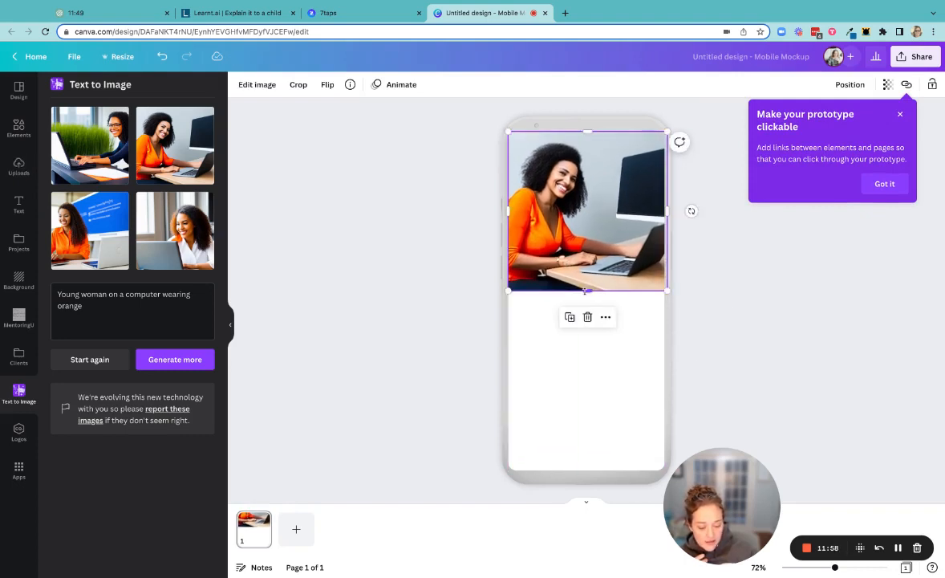
mouse_move(586, 291)
left_mouse_down()
mouse_move(587, 372)
mouse_move(587, 307)
left_mouse_up()
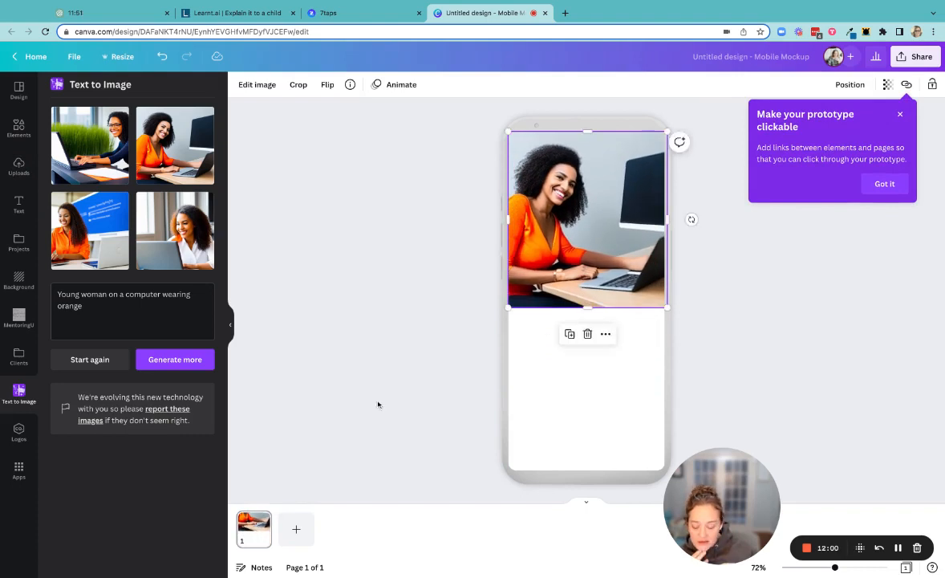
left_click(621, 426)
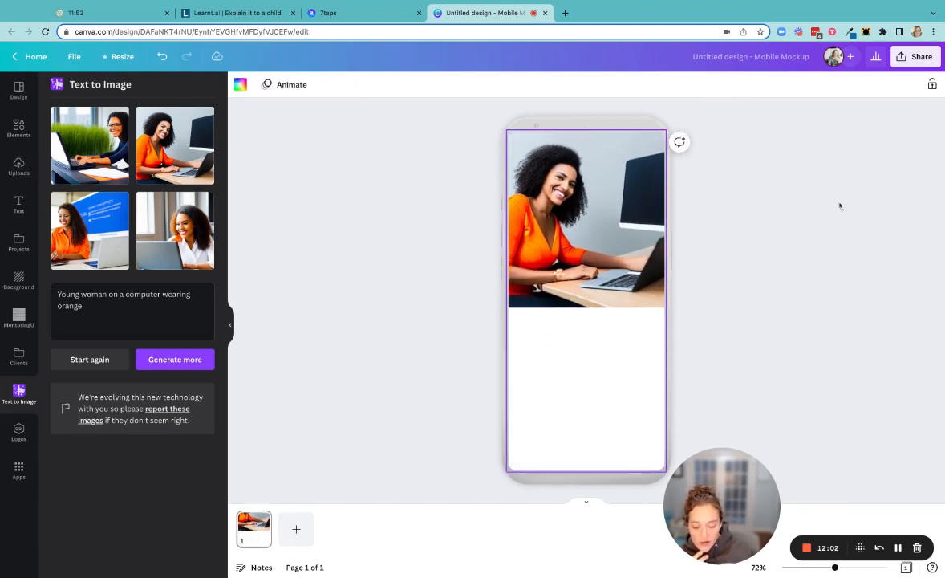
Download the Canva design as a PNG with the suggested settings.
left_click(930, 58)
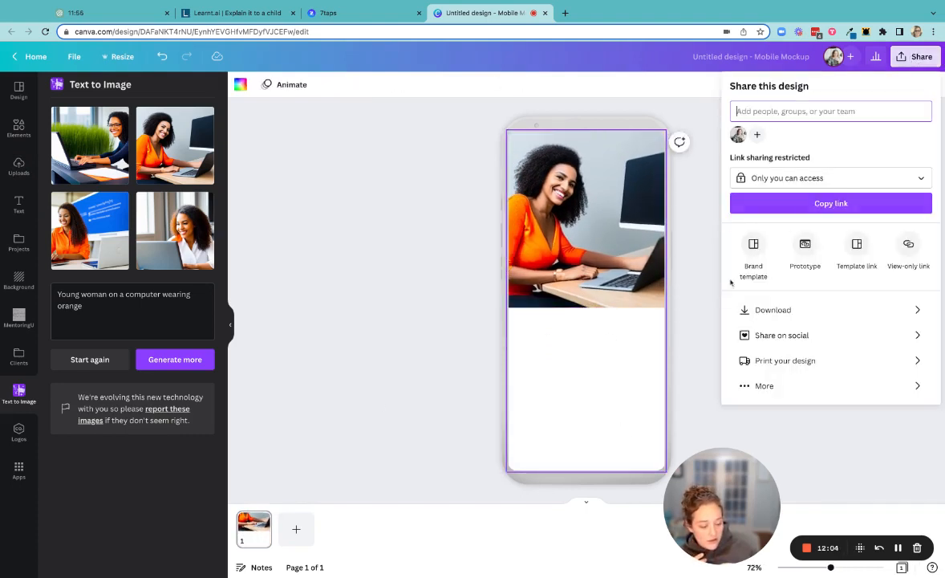
left_click(734, 309)
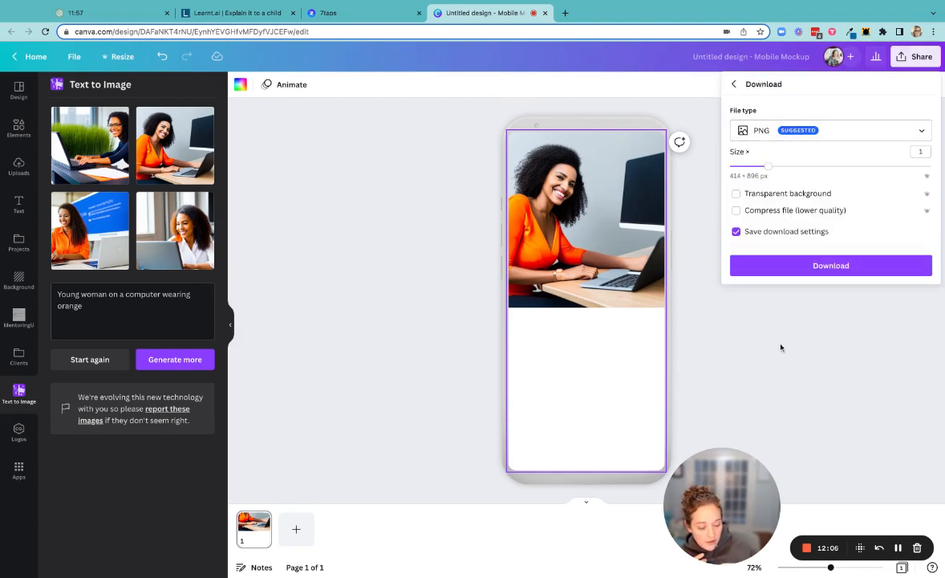
left_click(797, 266)
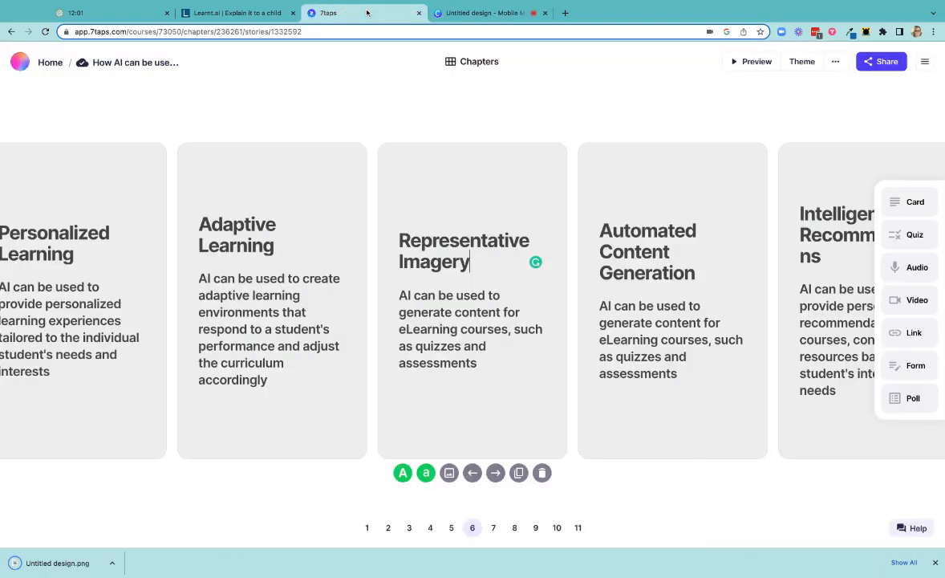
Return to 7taps, upload the downloaded Untitled design.png, and add it to the Representative Imagery card.
left_click(387, 12)
left_click(449, 472)
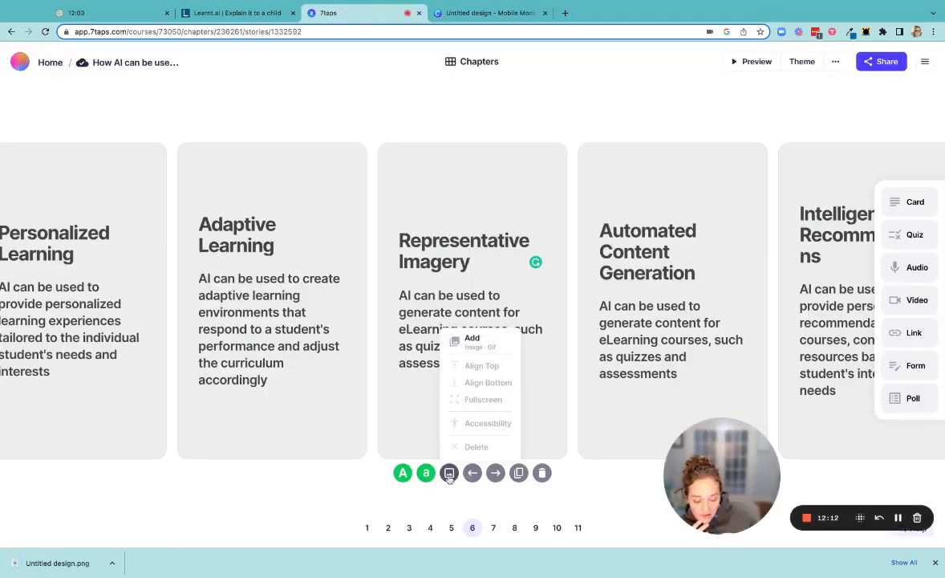
left_click(481, 341)
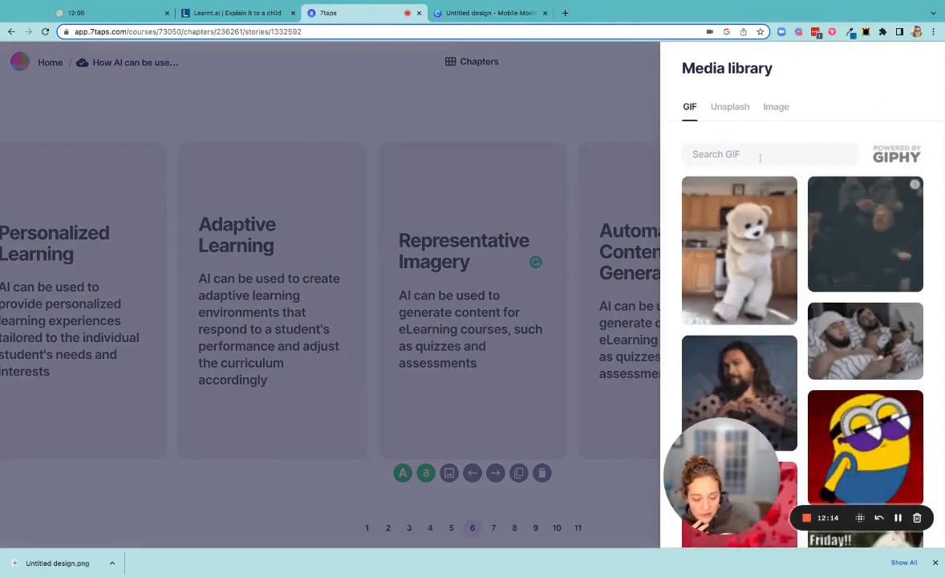
left_click(779, 109)
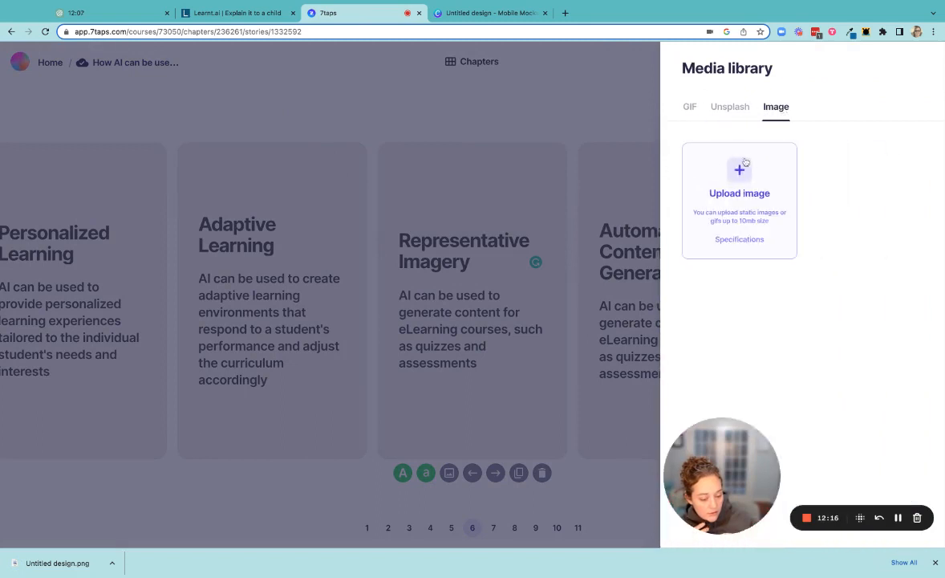
left_click(746, 163)
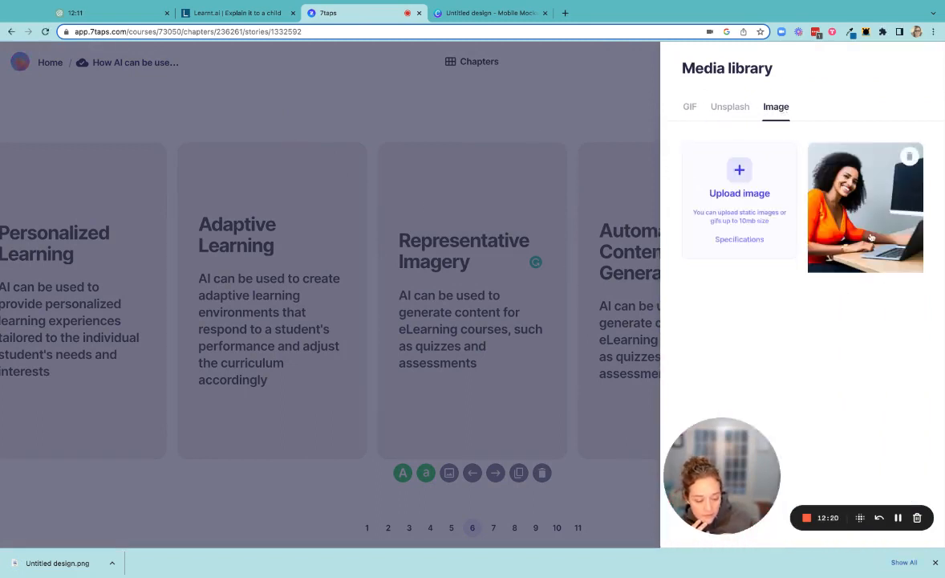
left_click(872, 238)
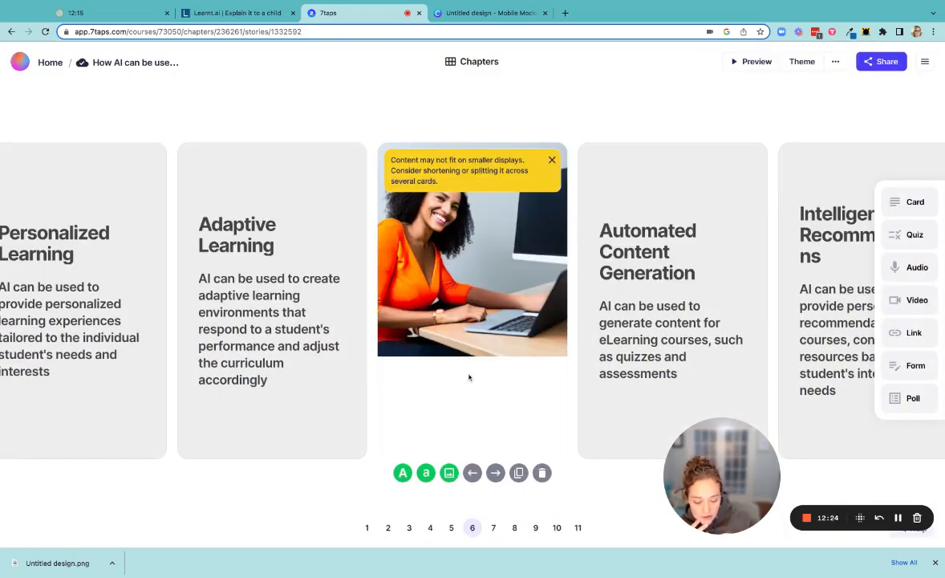
Try enlarging the image area on the Representative Imagery card, and shrink it back so the full text fits.
scroll(462, 397, "down", 5)
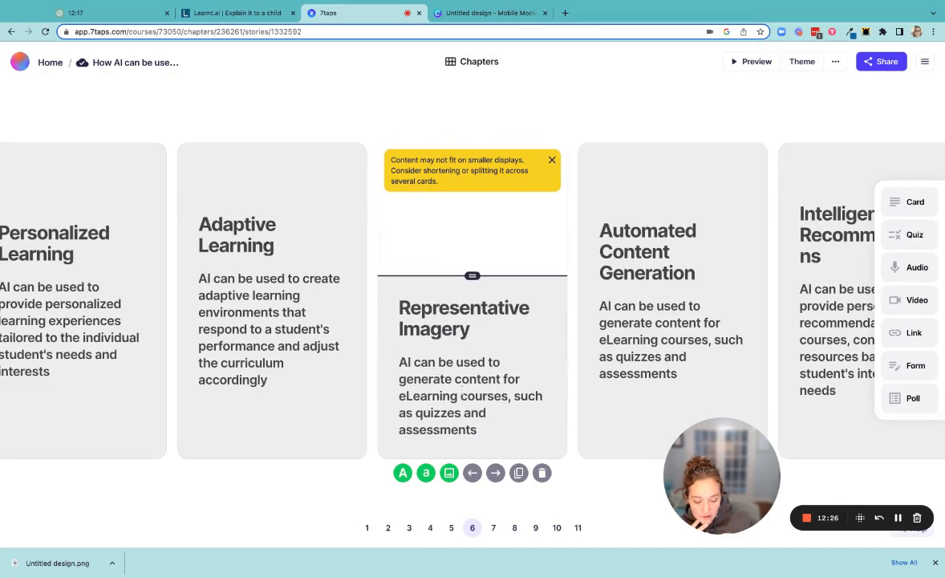
left_click_drag(473, 276, 472, 360)
scroll(480, 345, "up", 2)
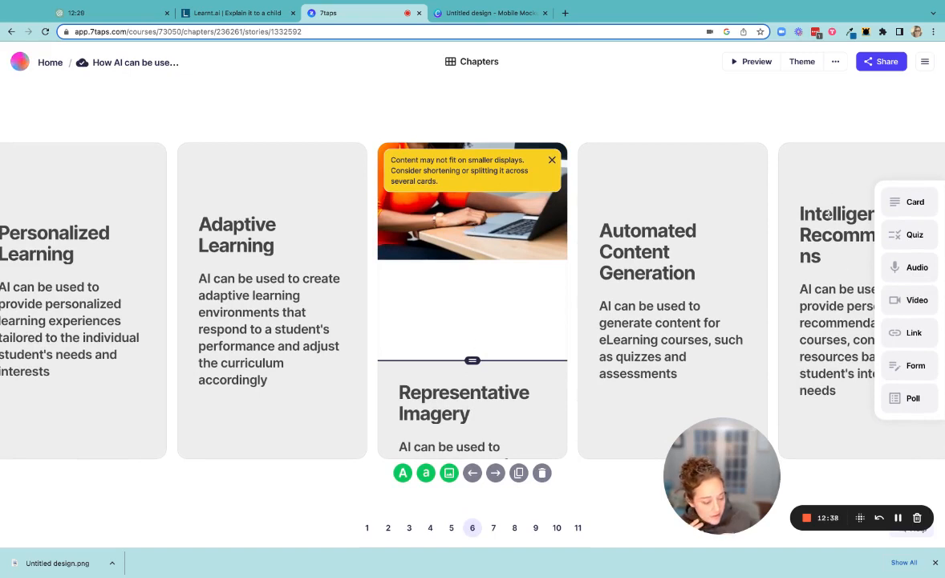
mouse_move(470, 360)
left_mouse_down()
mouse_move(469, 205)
mouse_move(469, 276)
left_mouse_up()
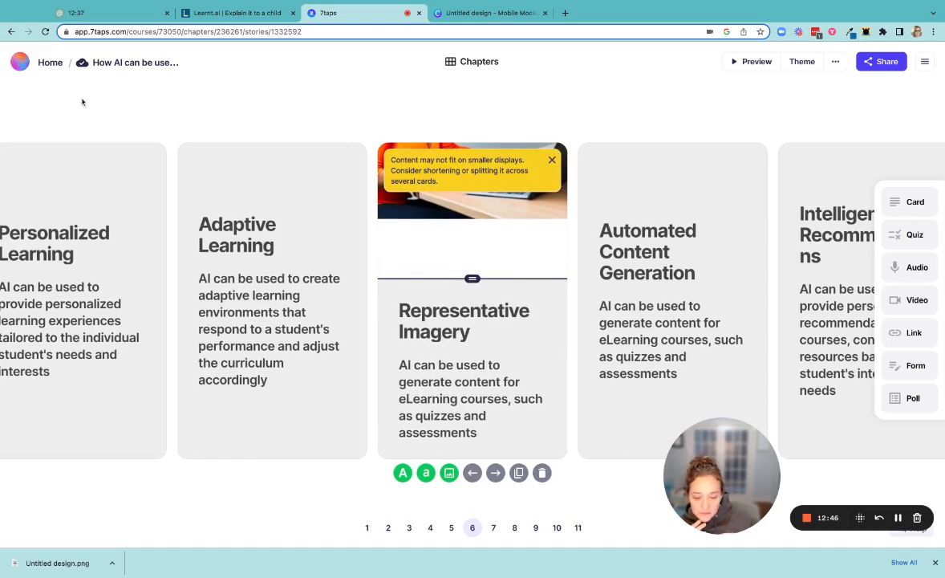
Review the AI video on card 3, including its script settings, playback and closed captions option.
scroll(281, 433, "left", 5)
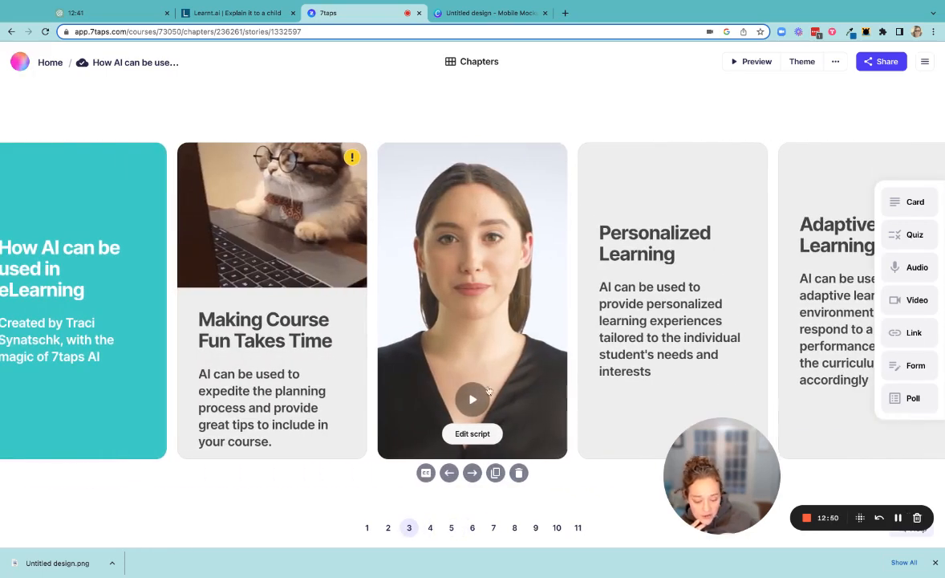
left_click(472, 434)
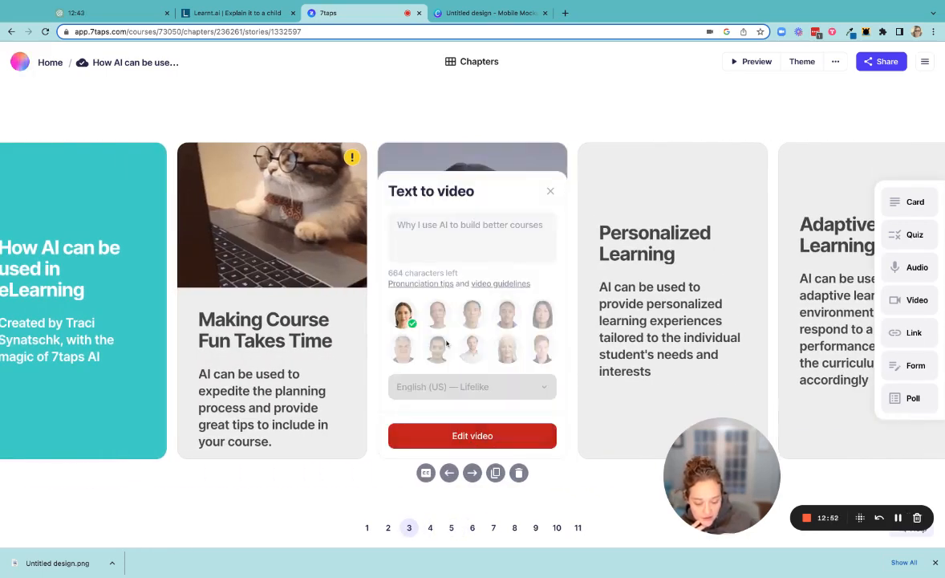
left_click(549, 191)
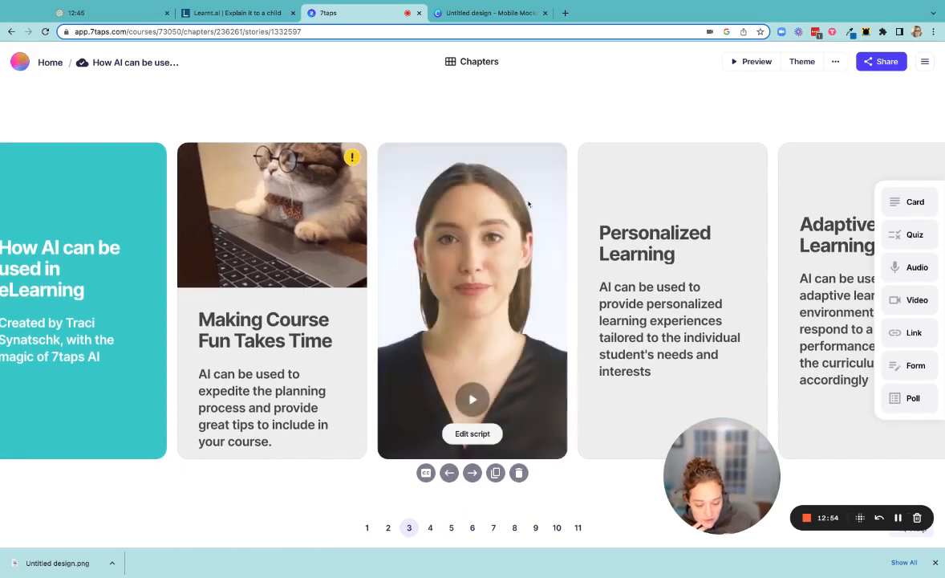
left_click(473, 397)
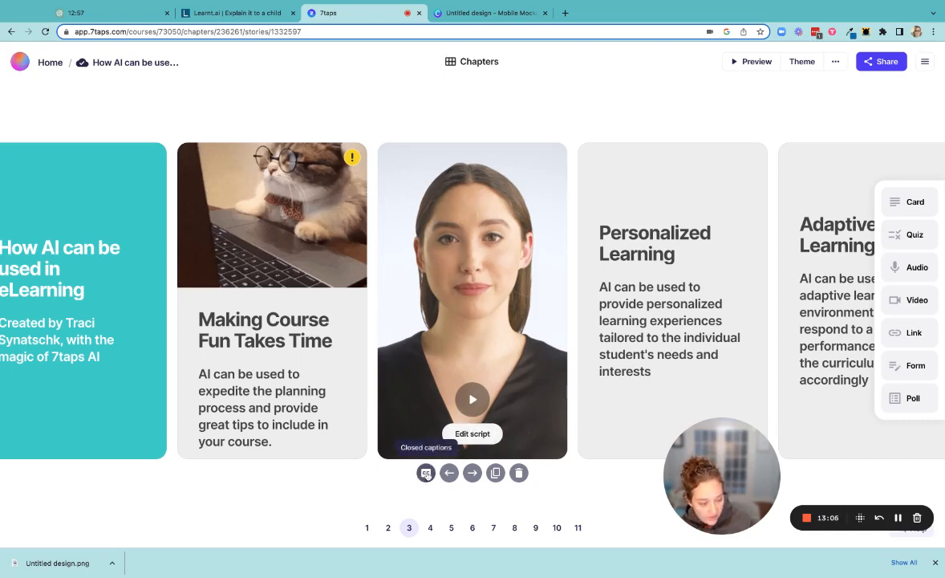
left_click(426, 472)
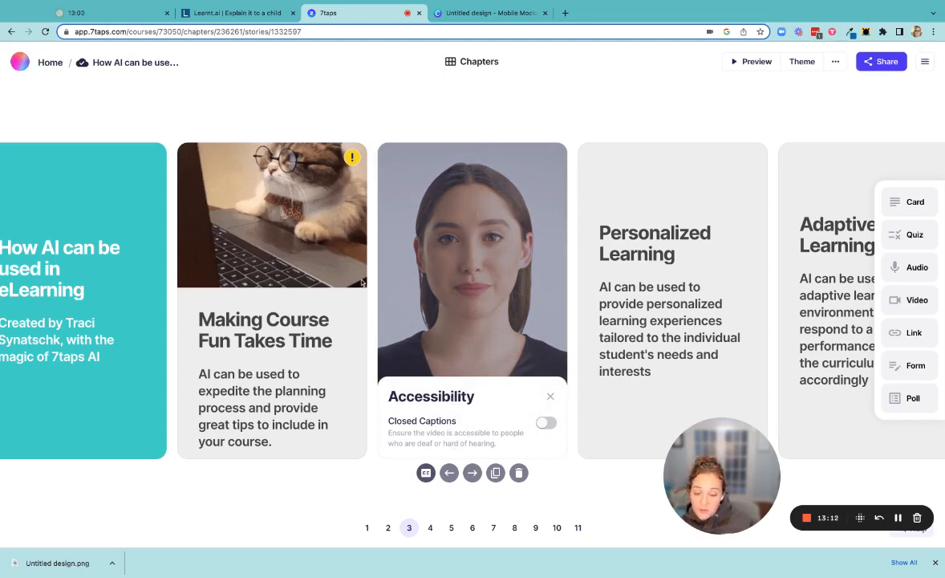
Switch to Learnt.ai and open the Content Expander tool from the full list of content generators.
left_click(210, 13)
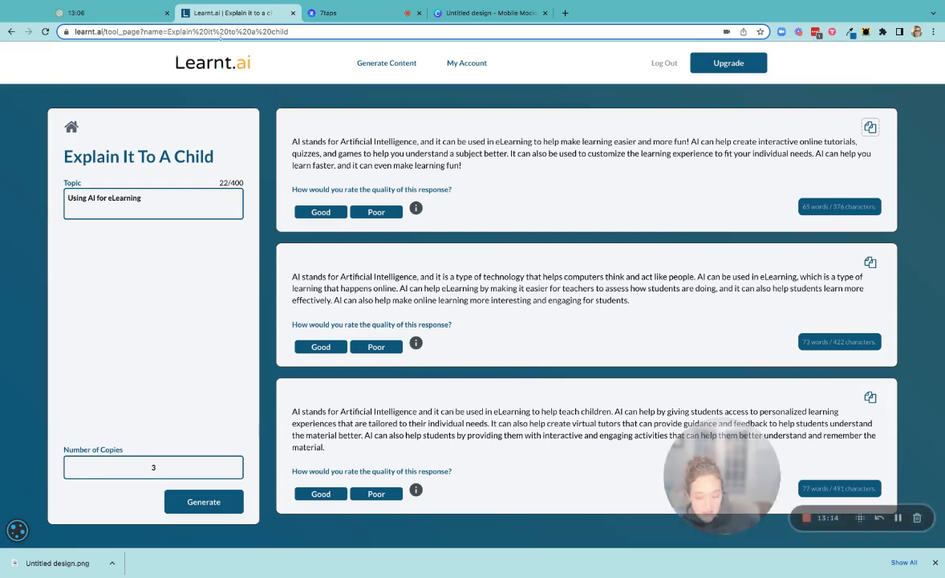
left_click(391, 64)
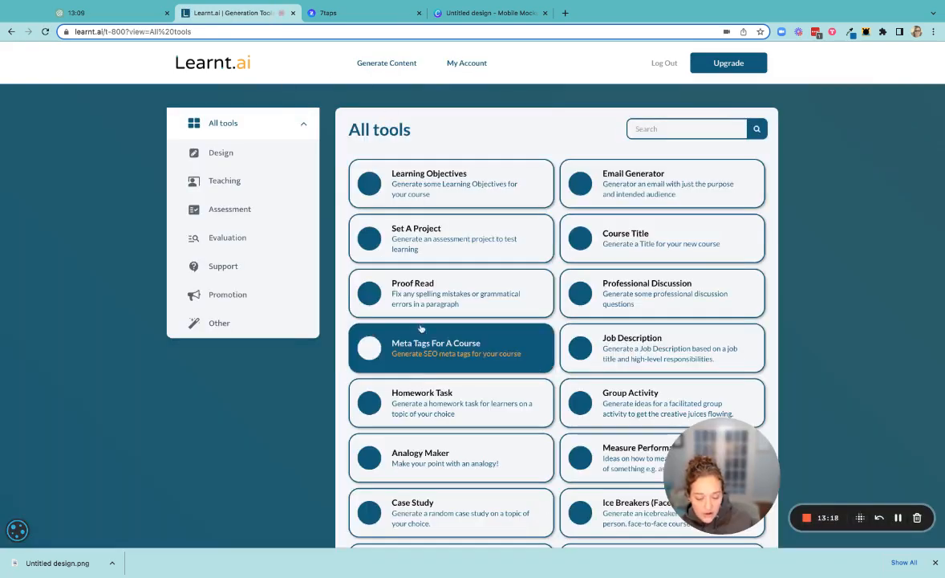
scroll(518, 408, "down", 10)
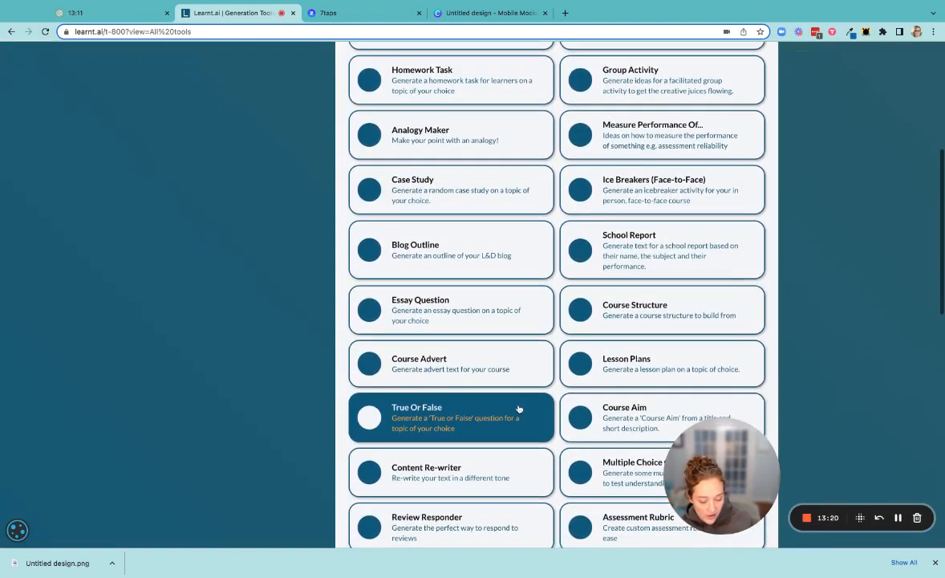
scroll(450, 337, "down", 8)
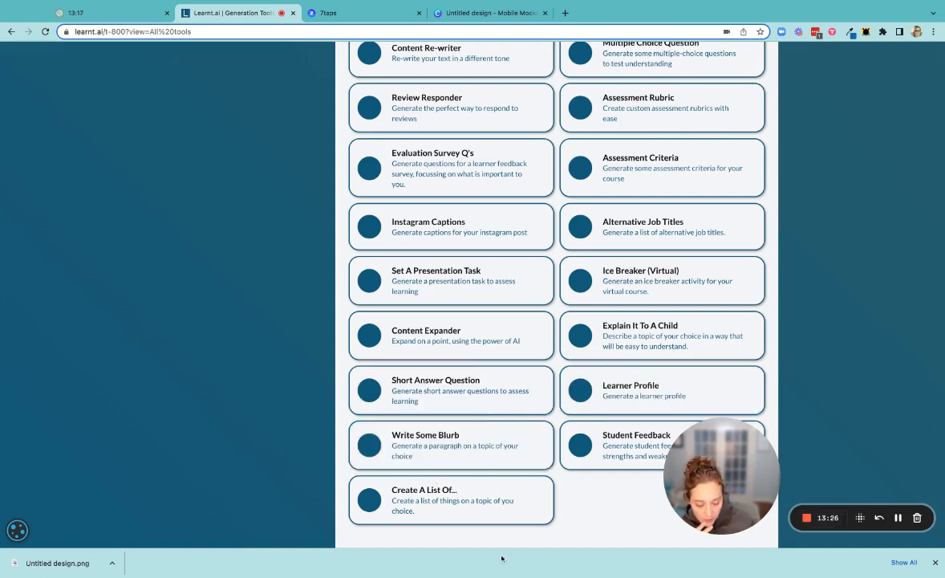
left_click(484, 332)
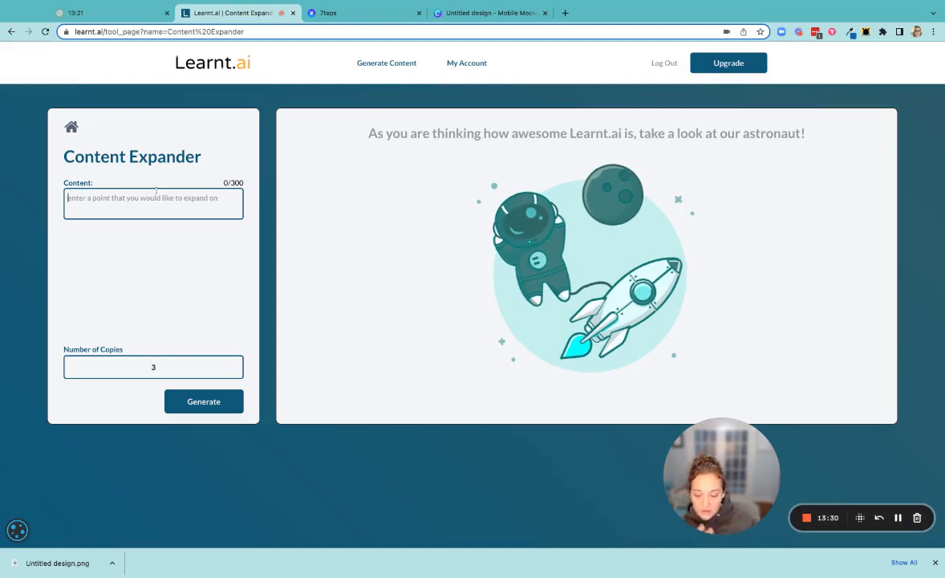
Generate three expanded copies for the content "Why use AI to build elearning courses".
type("Why use")
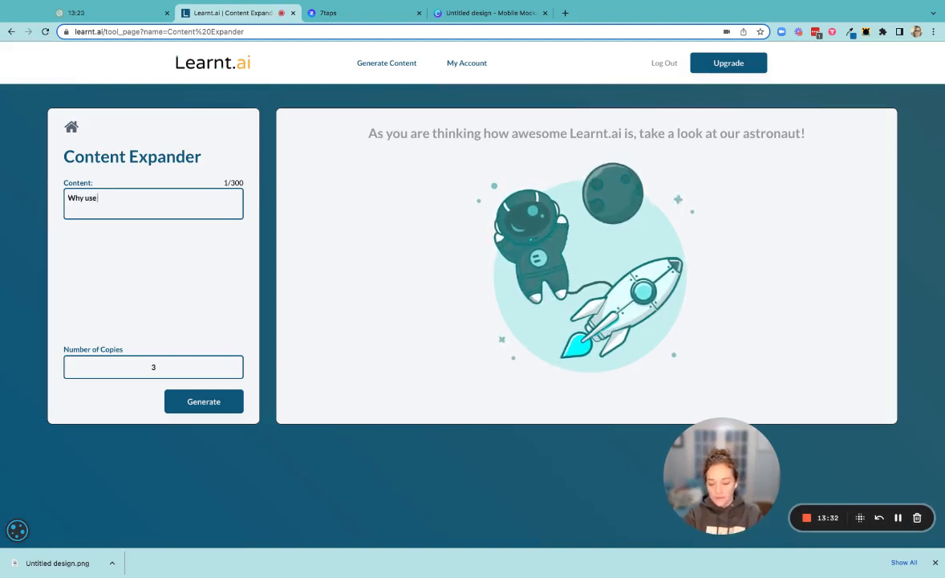
type(" AI to build e")
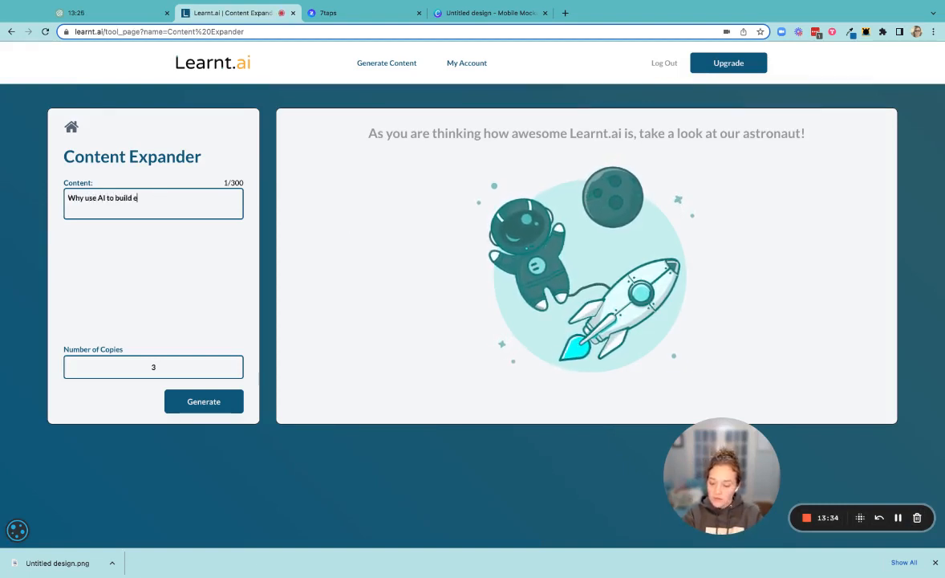
type("learning courses")
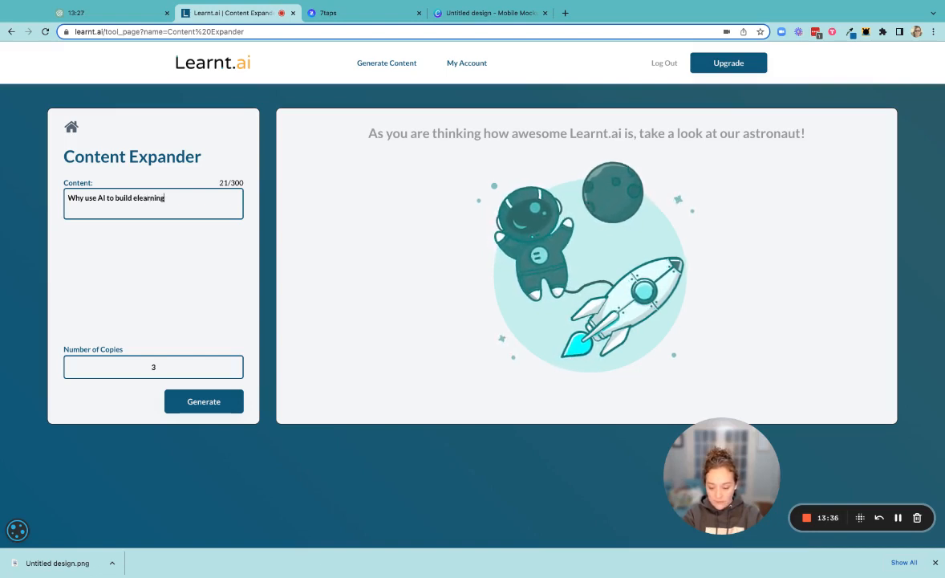
left_click(213, 401)
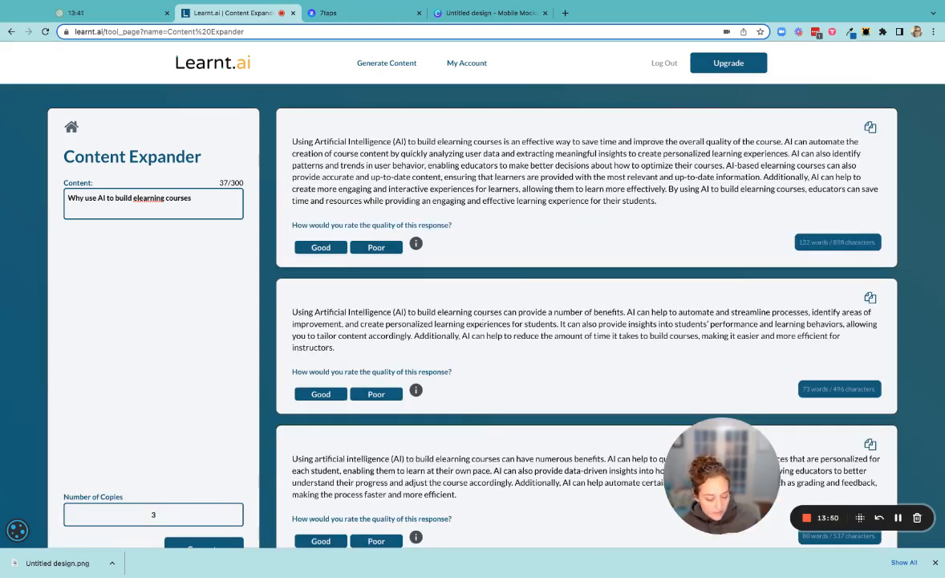
Copy the third generated response, return to 7taps, and close the Accessibility settings on card 3.
scroll(474, 305, "down", 1)
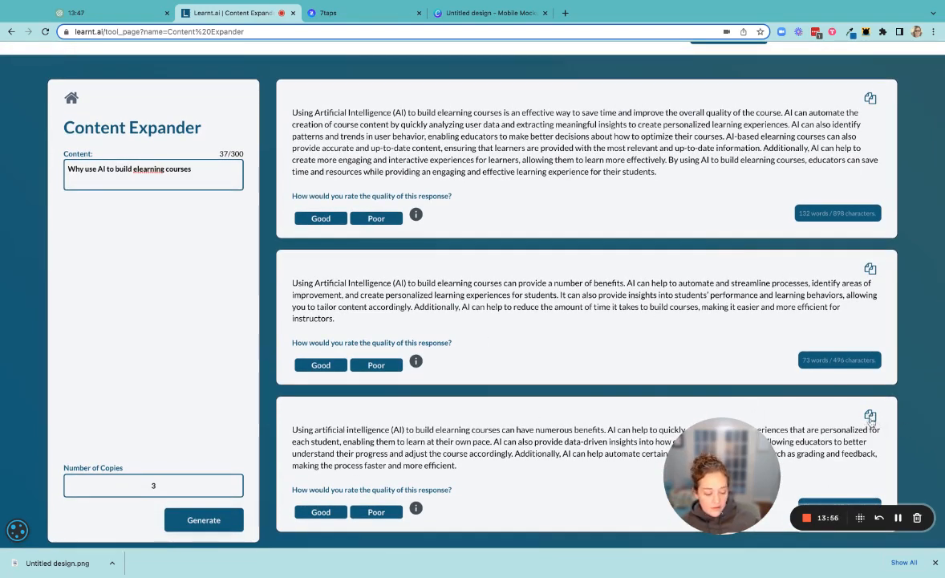
left_click(341, 13)
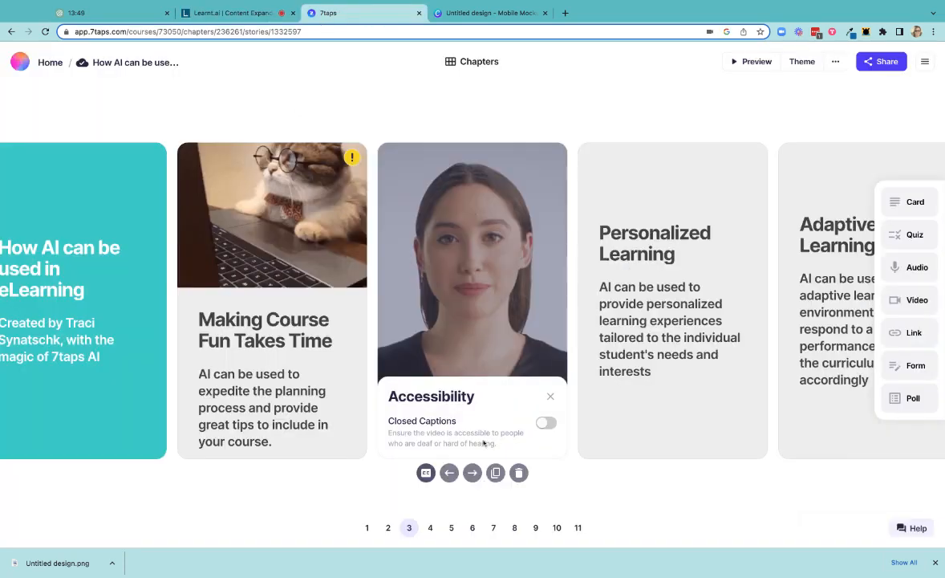
left_click(548, 396)
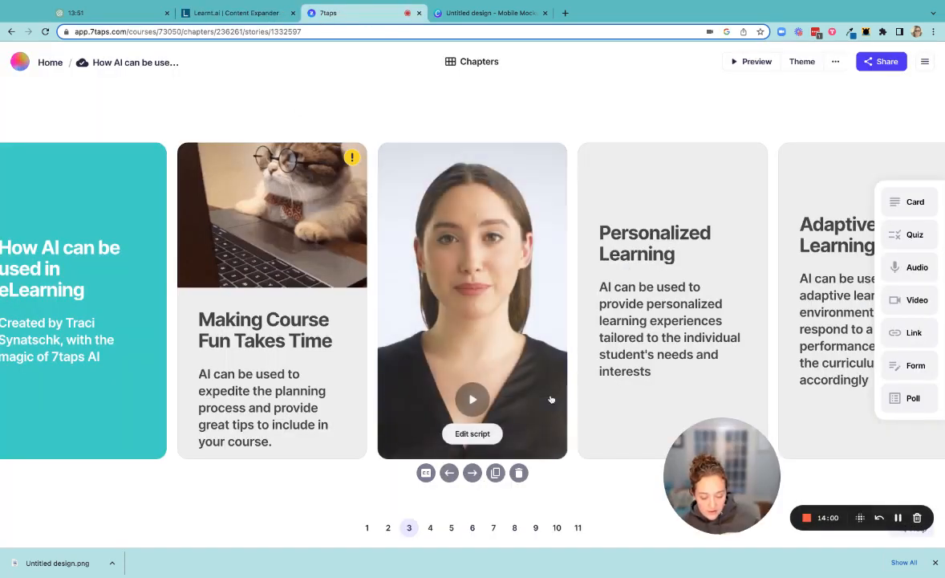
Replace the AI video script on card 3 with the copied Learnt.ai response and generate the new video.
left_click(470, 433)
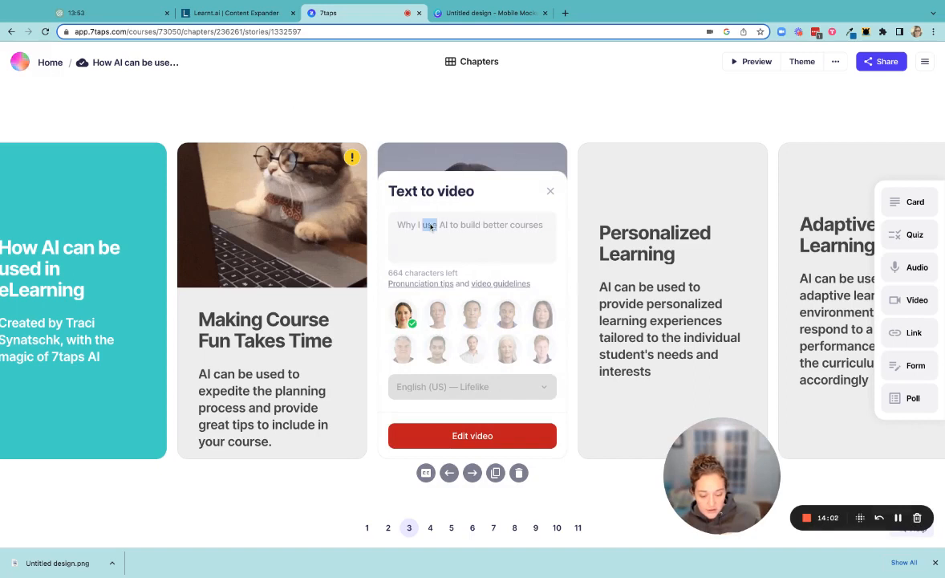
triple_click(430, 226)
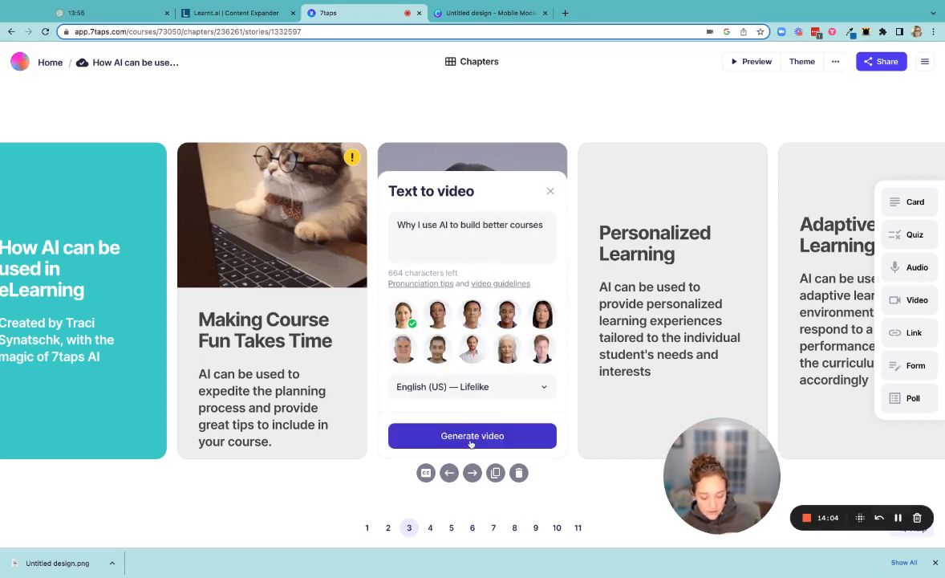
type("Using artificial intelligence (AI) to build eLearning courses can have numerous benefits. AI can help to quickly create learning experiences that are personalized for each student, enabling them to learn at their own pace. AI can also provide data-driven insights into how each student is learning, allowing educators to better understand their progress and adjust the course accordingly. Additionally, AI can help automate certain aspects of course creation, such as grading and feedback, making the process faster and more efficient.")
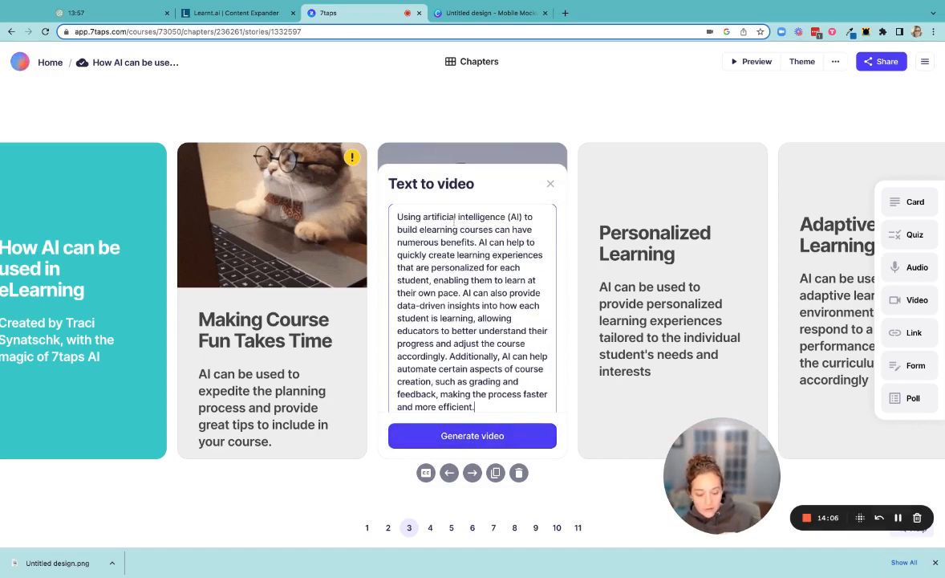
left_click(499, 440)
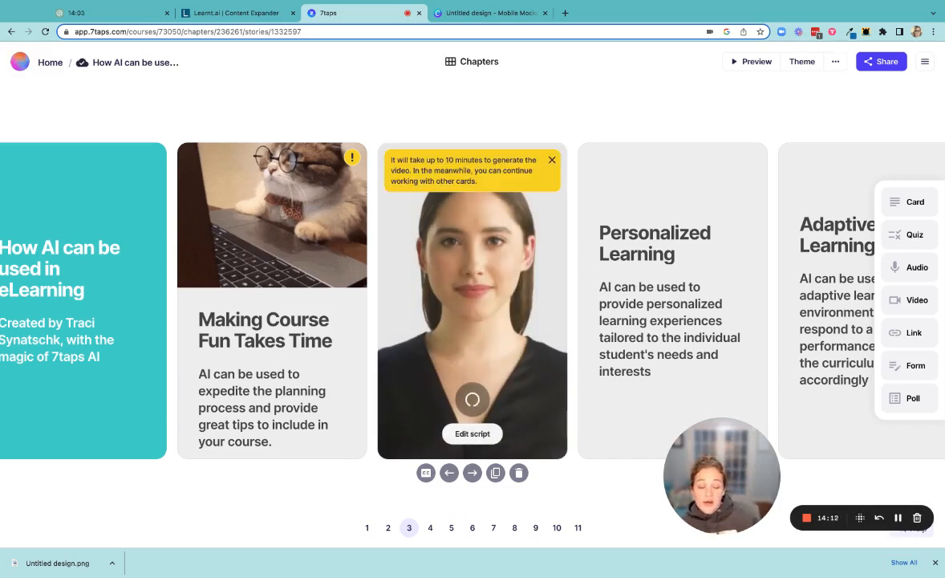
Go through the remaining cards to the quiz on card 9, and enable sharing for the course despite its incomplete cards.
left_click(472, 528)
left_click(515, 528)
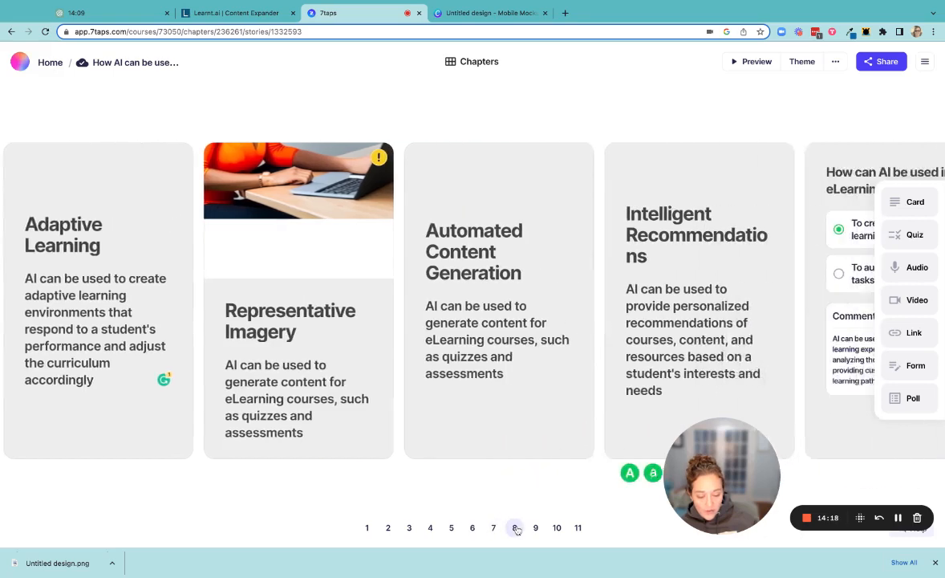
left_click(535, 530)
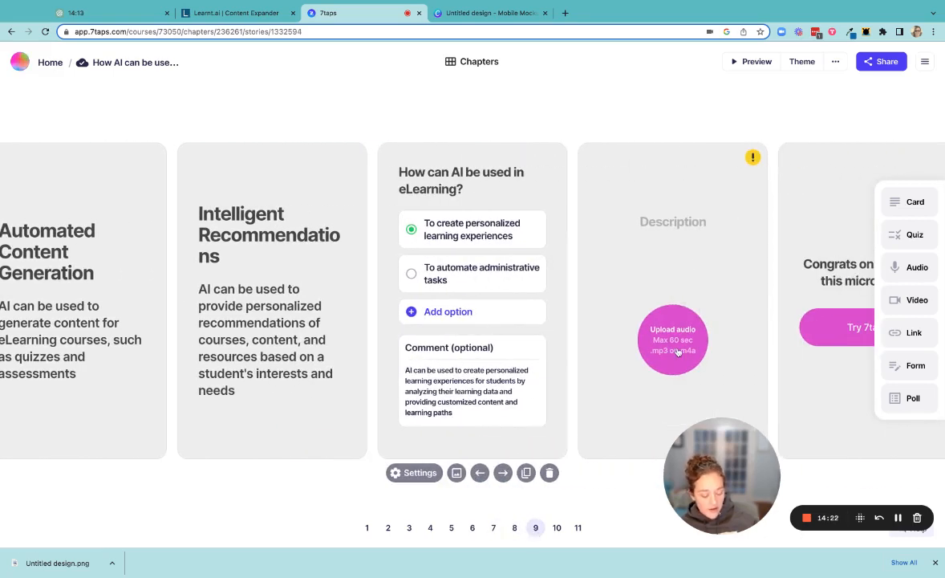
left_click(887, 64)
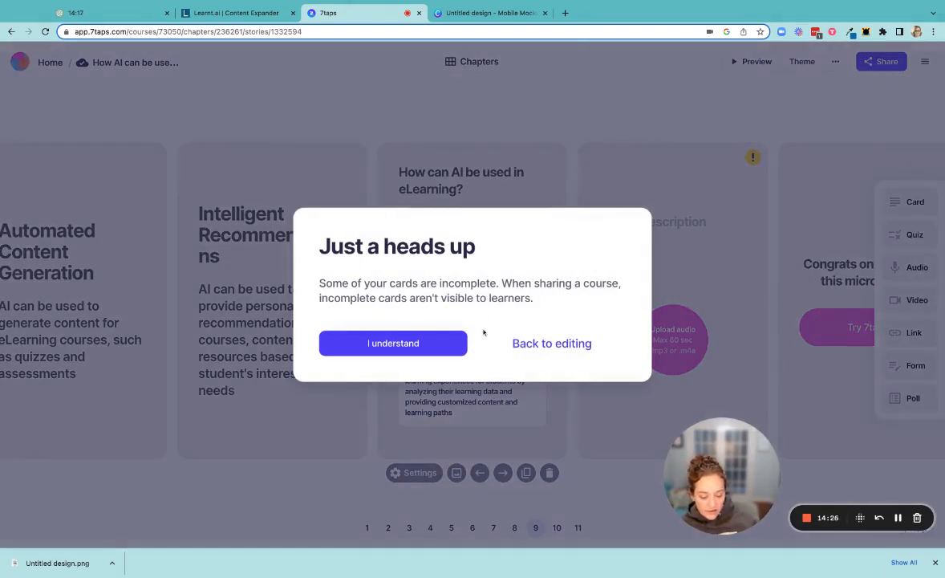
left_click(438, 346)
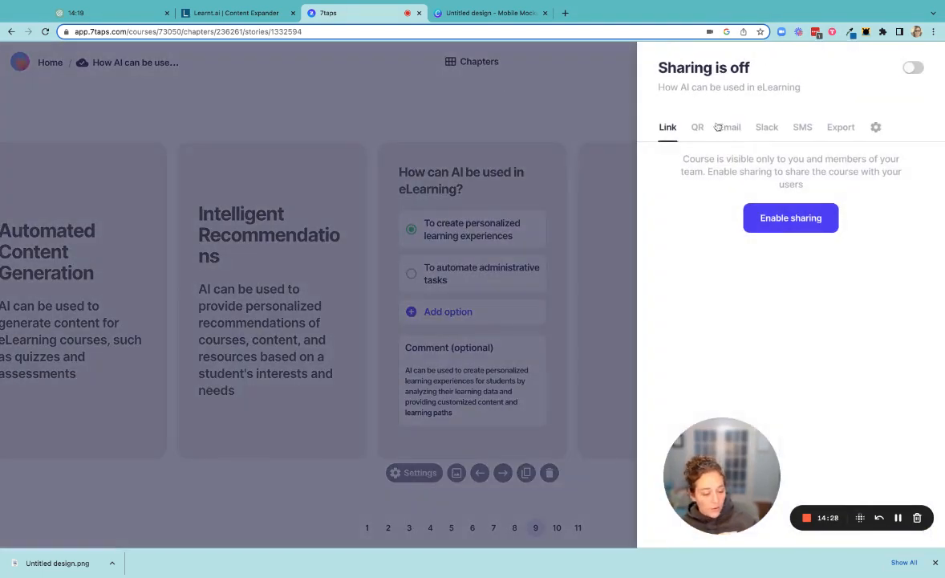
left_click(798, 219)
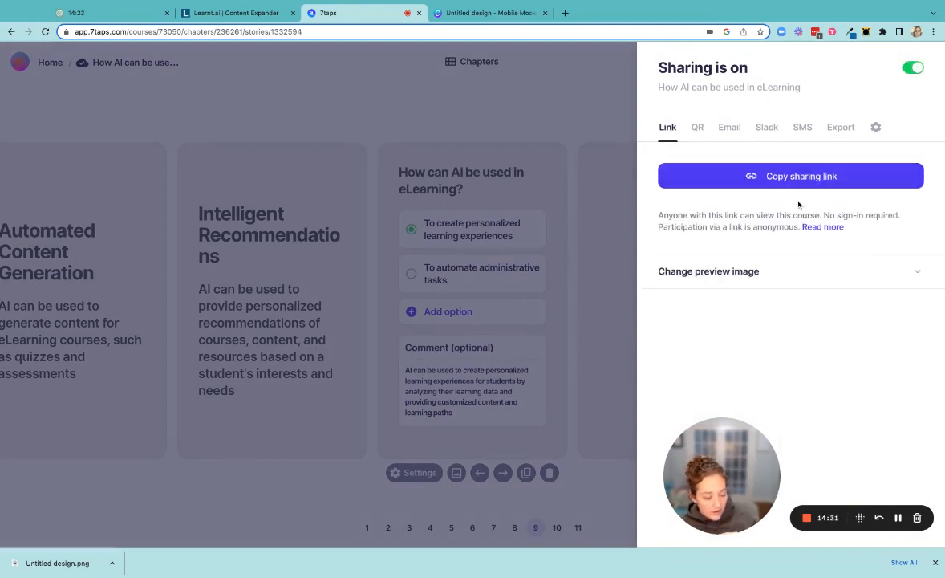
Review the course's sharing options, including the preview image, protection settings, iframe embed and xAPI export, and return to the cards.
left_click(739, 271)
scroll(833, 358, "down", 1)
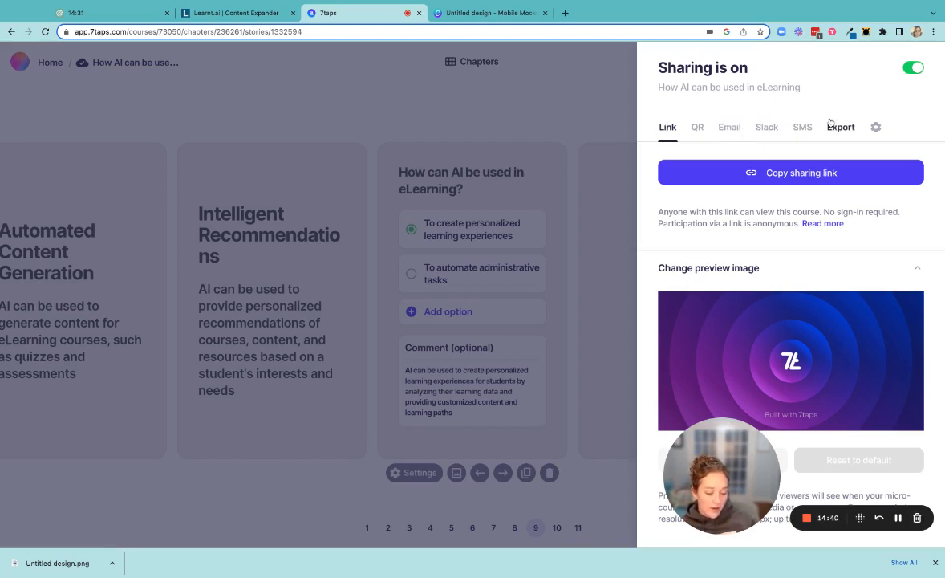
left_click(875, 127)
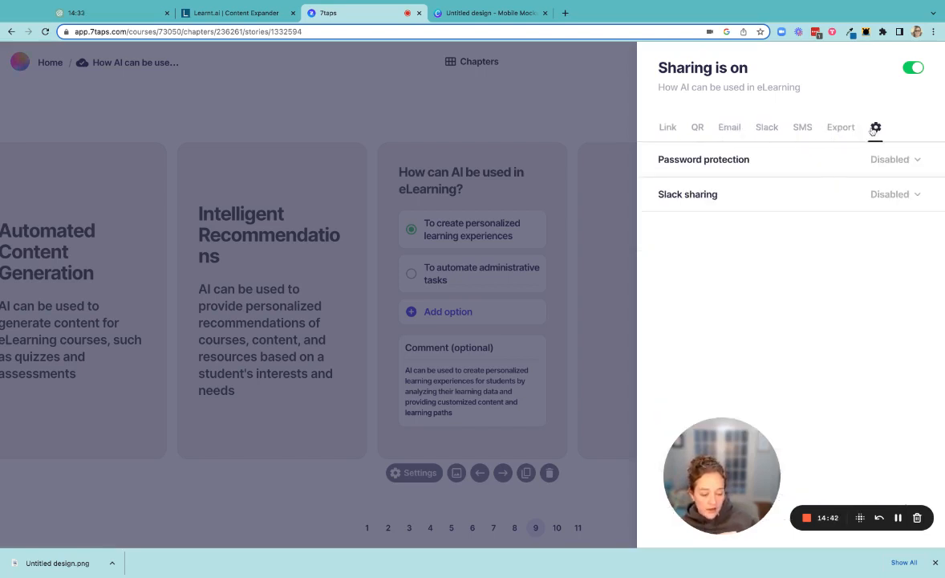
left_click(841, 127)
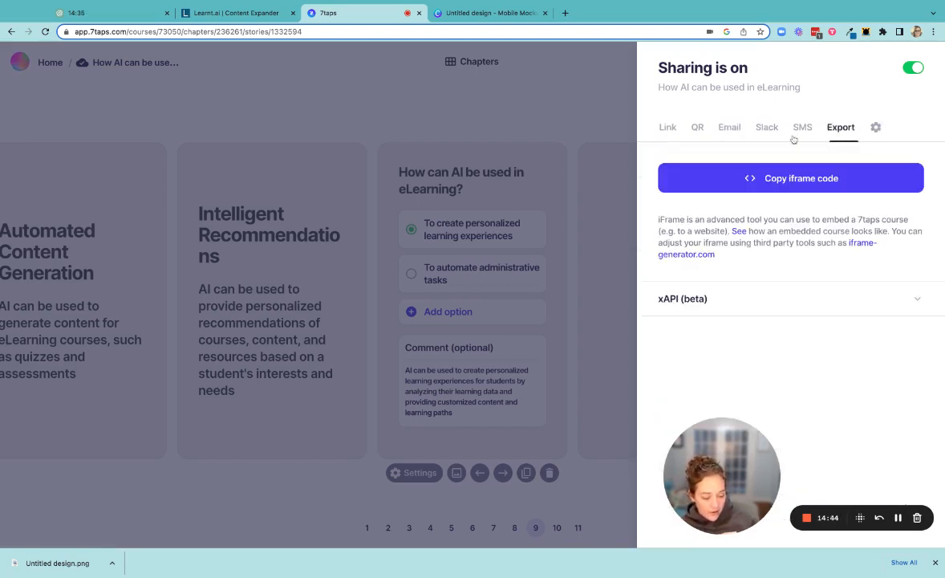
left_click(714, 300)
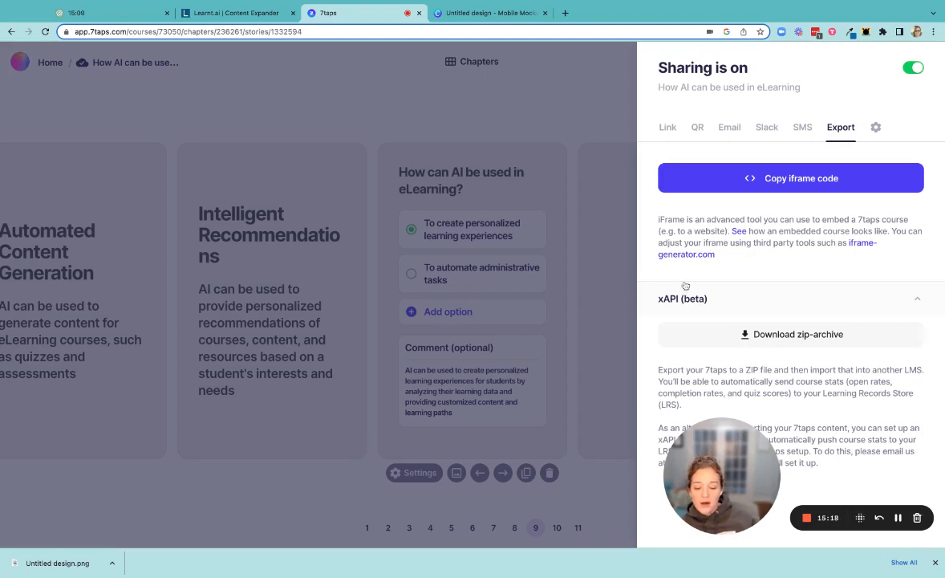
left_click(480, 120)
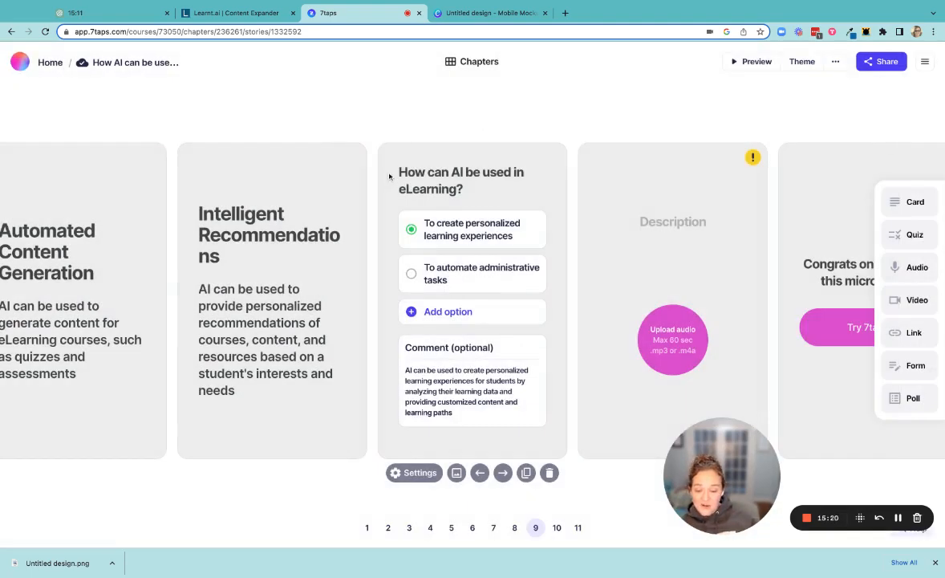